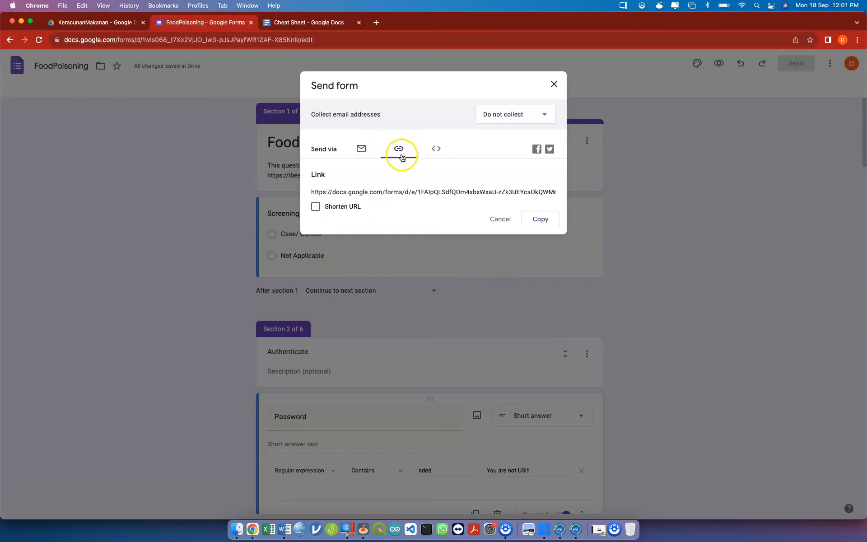
- Review the form's send options, including the shortened link, email, HTML embed and email collection choices, and close the dialog without sending
click(349, 208)
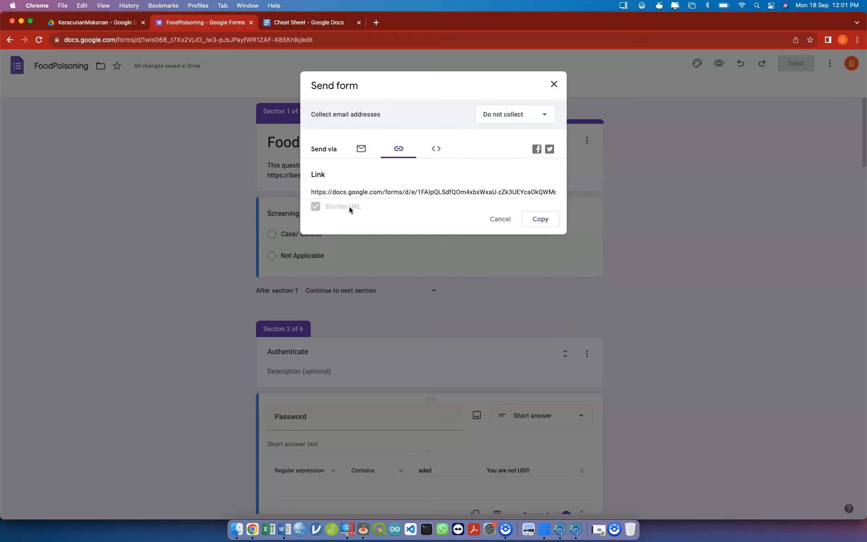
click(361, 151)
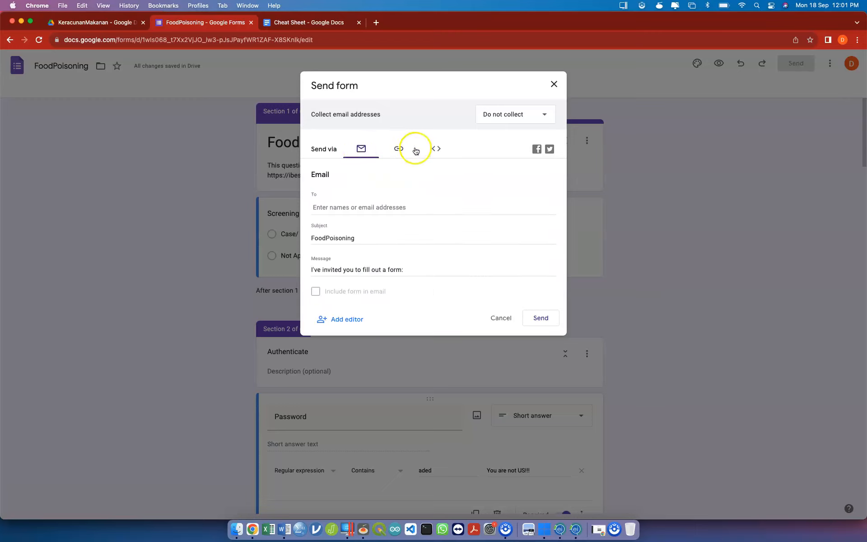
click(447, 149)
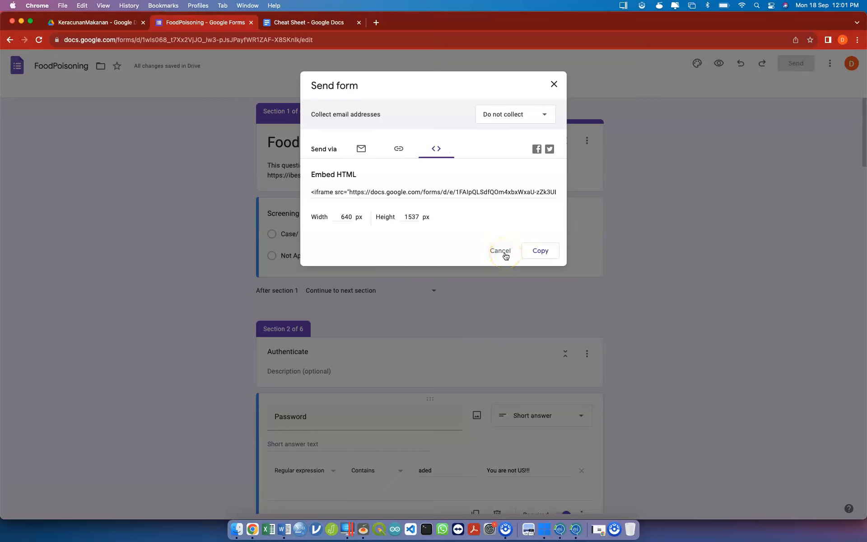
click(513, 113)
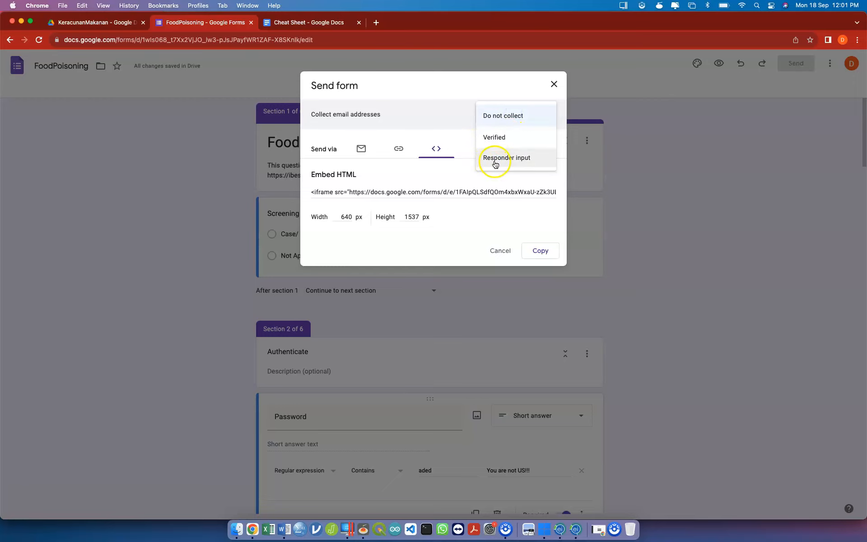
click(452, 179)
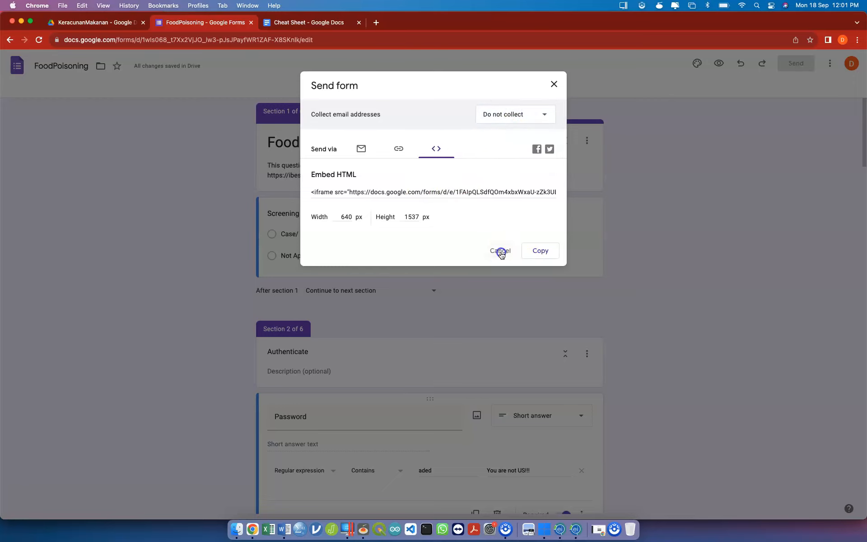
click(501, 252)
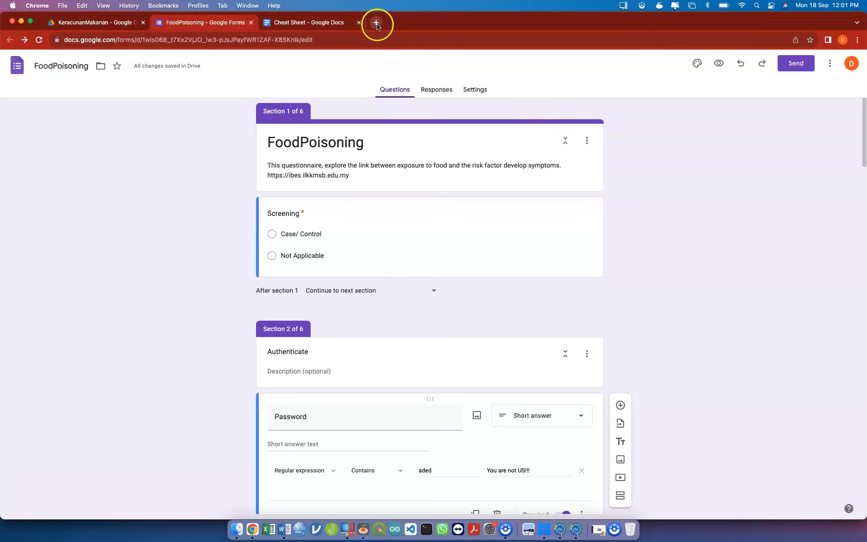
- Switch to the other Chrome window, search for bit.ly and open the Bitly URL Shortener site
key(ctrl+Up)
key(ctrl+Up)
click(228, 40)
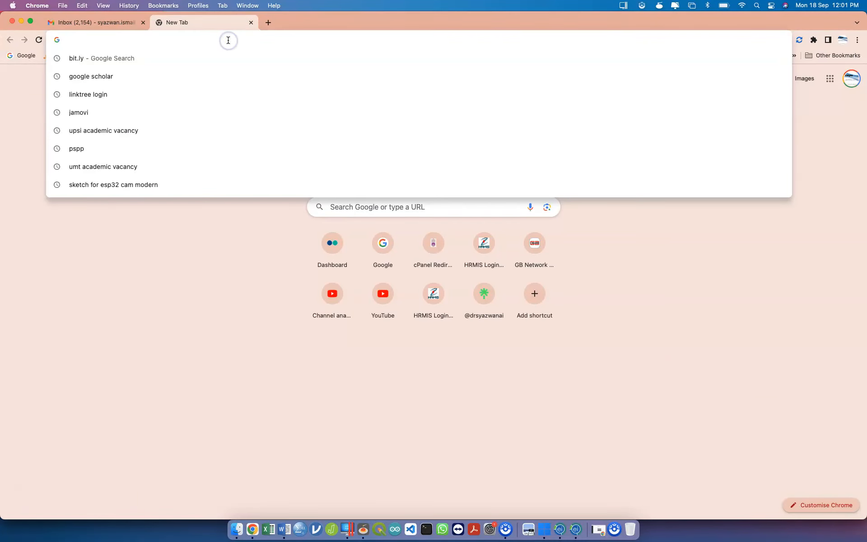
text(bit.ly)
key(Return)
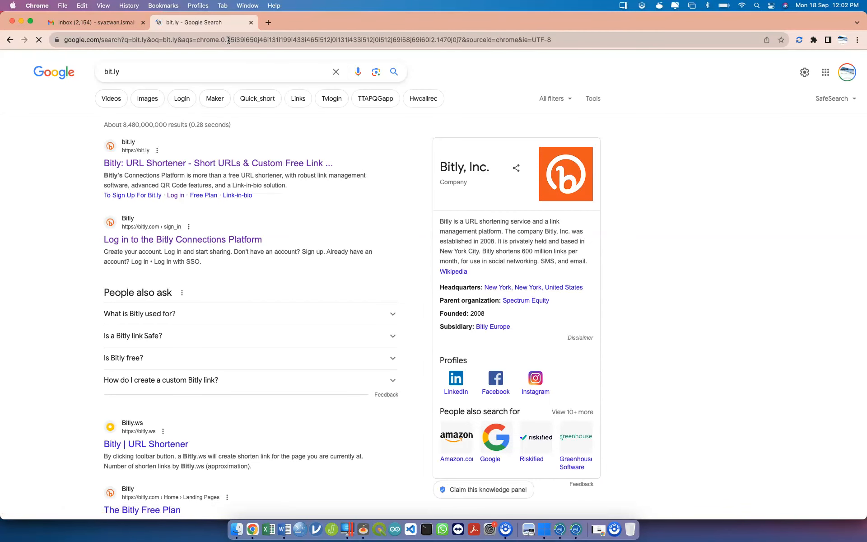
click(178, 165)
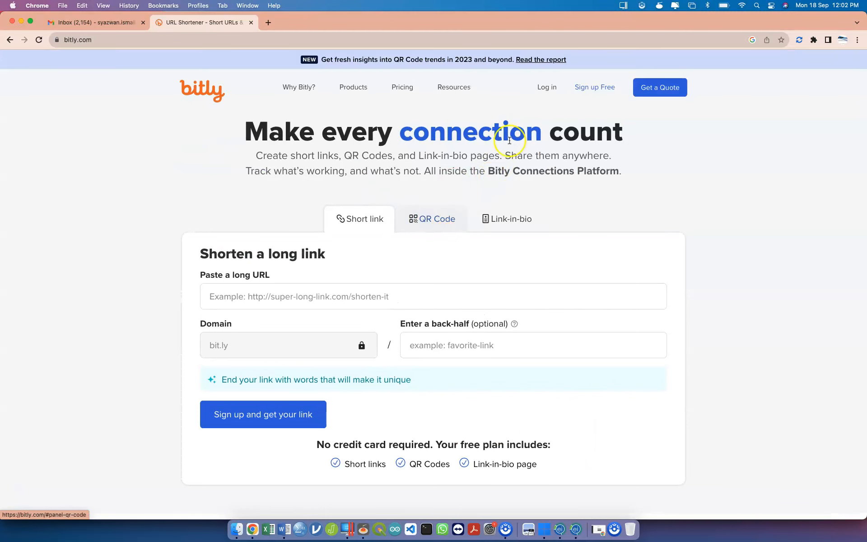
- Log in to Bitly with the Google account
click(546, 93)
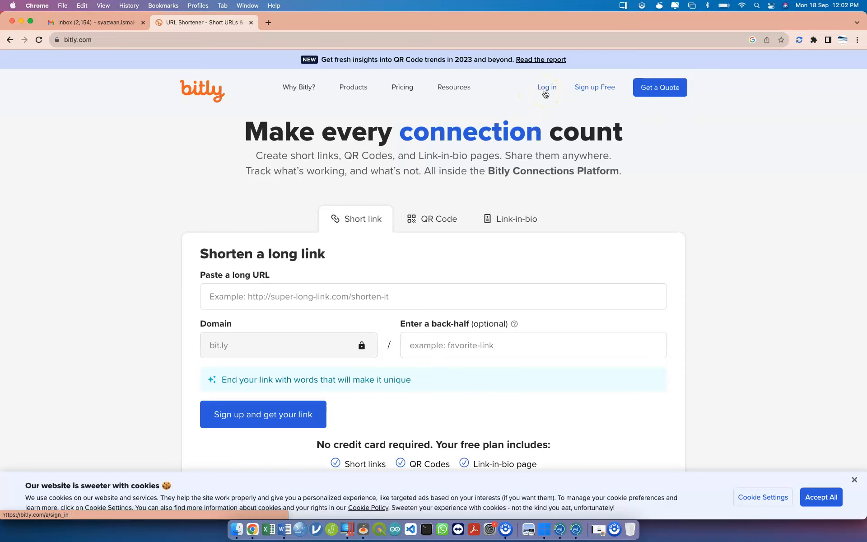
click(546, 93)
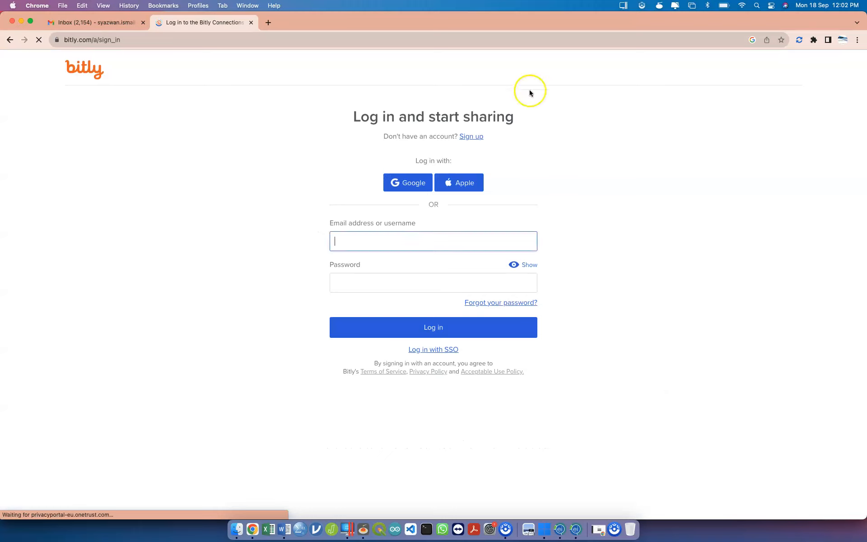
click(420, 187)
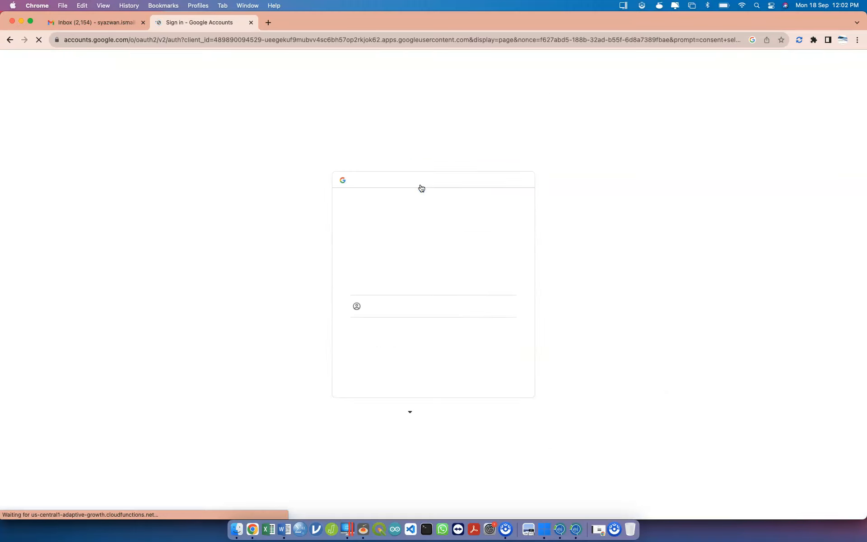
click(412, 282)
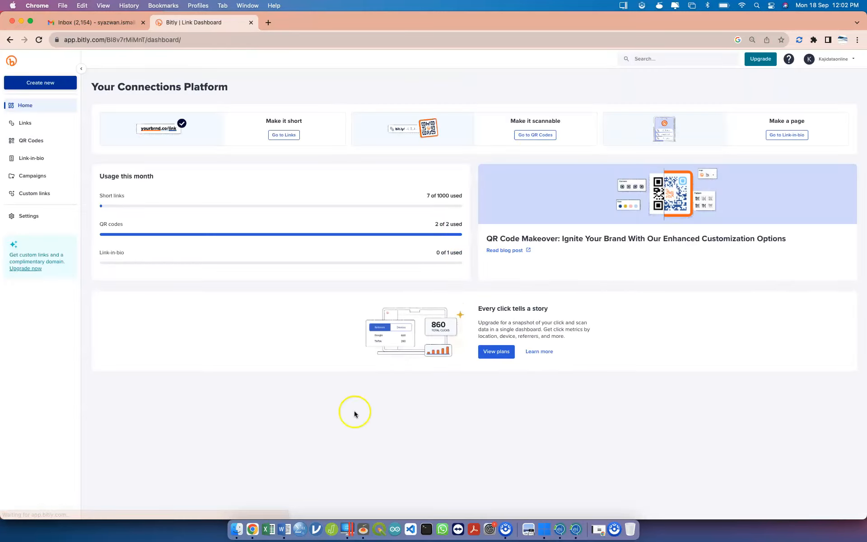
- Start creating a new Bitly link and check the plan's monthly link allowance
click(44, 86)
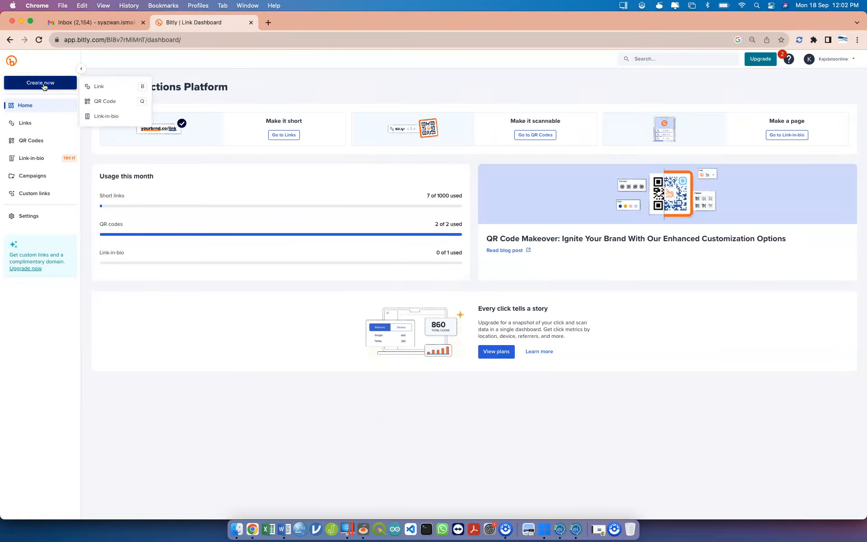
click(107, 88)
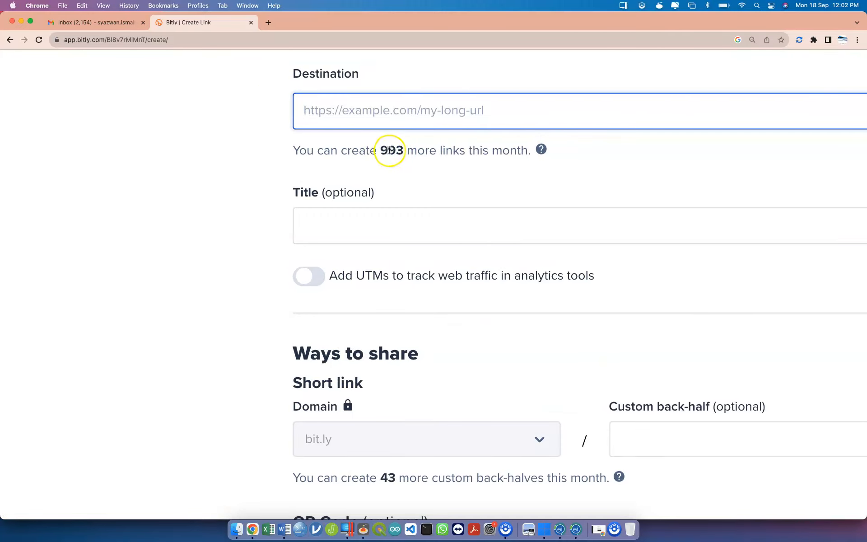
mouse_move(540, 150)
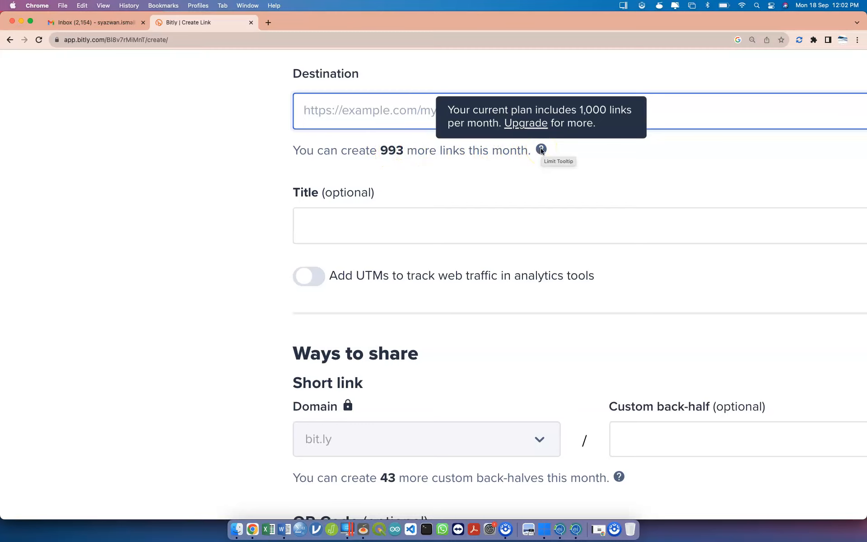
click(478, 168)
scroll(477, 168, down, 5)
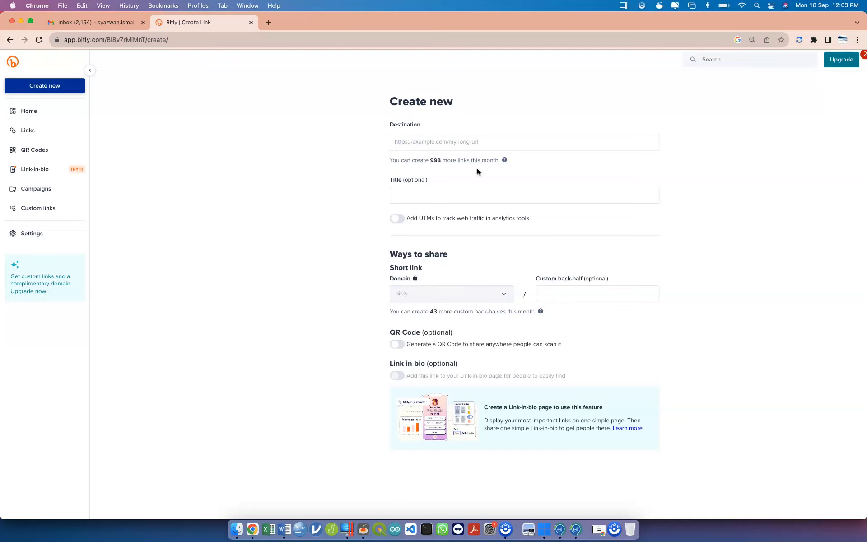
- Switch back to the FoodPoisoning form's window and close the Cheat Sheet document
key(ctrl+Up)
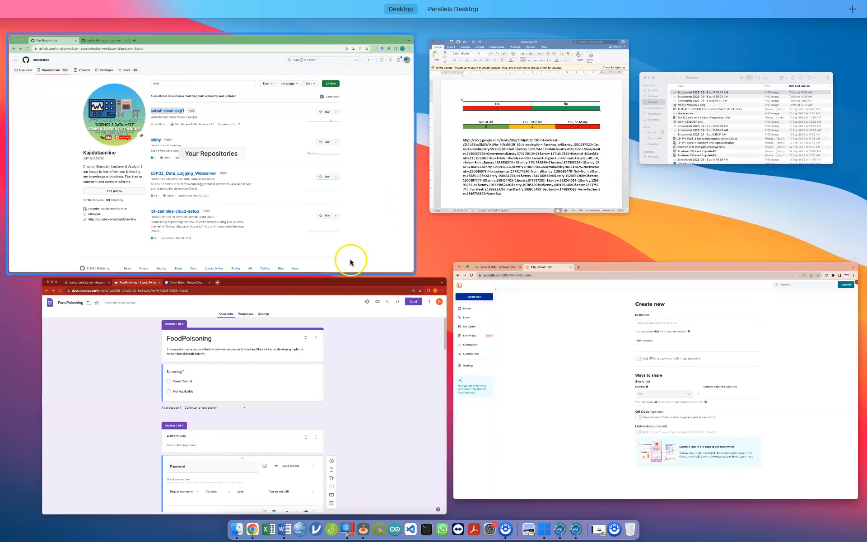
click(310, 309)
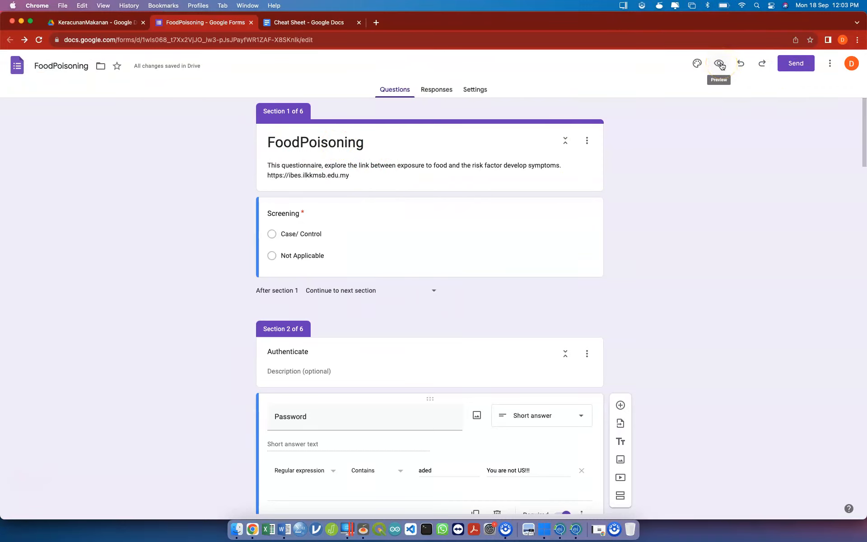
click(358, 23)
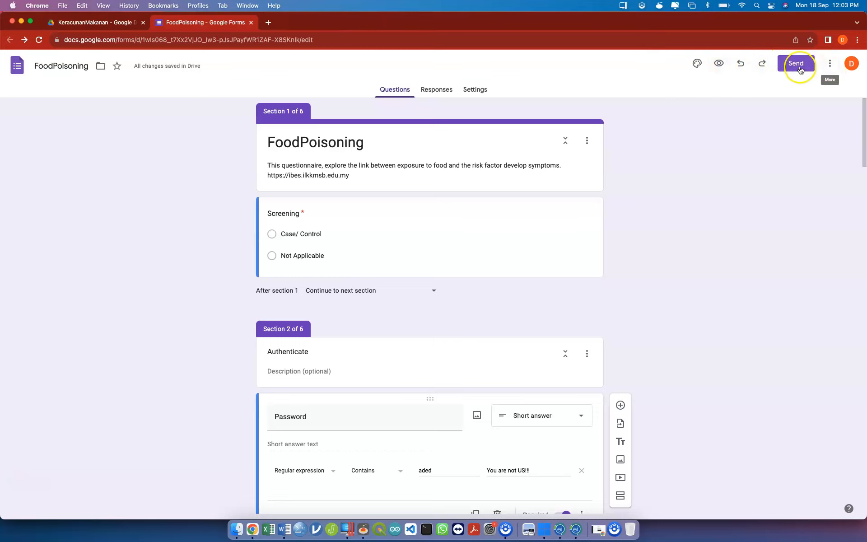
- Examine the form's additional actions, such as getting a pre-filled link, and its theme options for text style, header and color
click(830, 65)
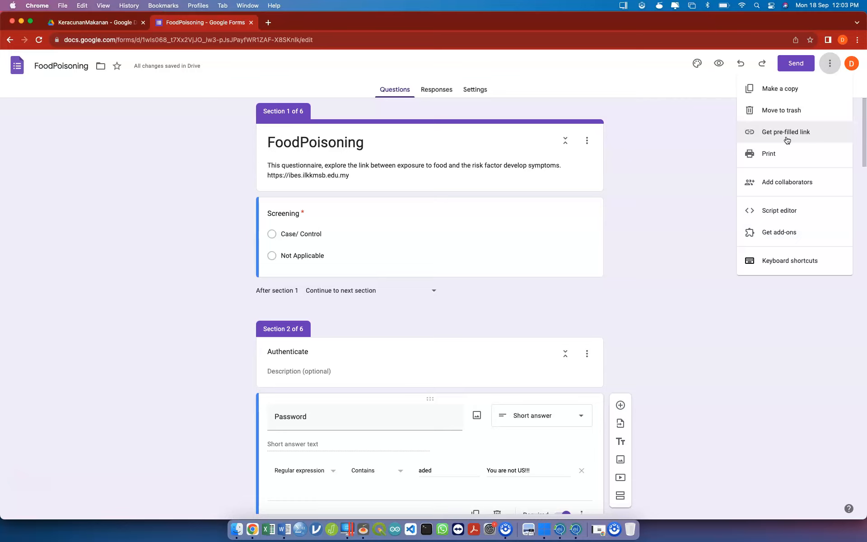
click(715, 153)
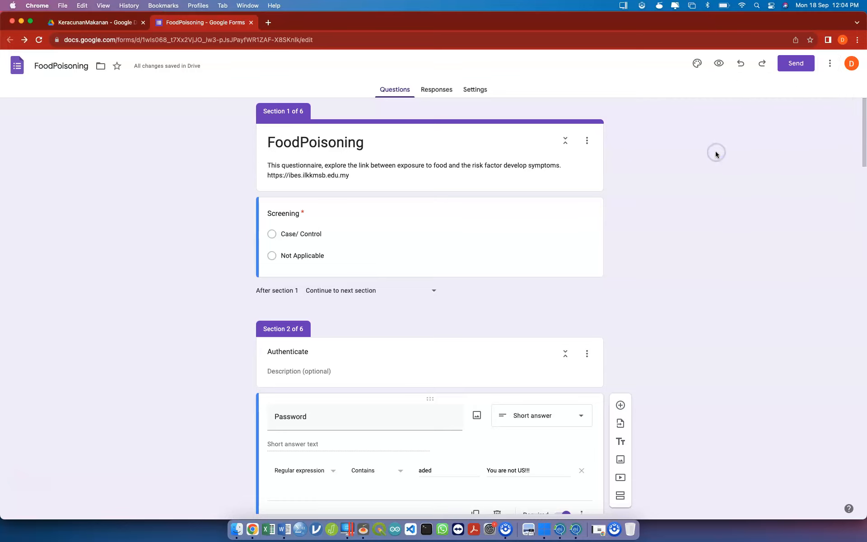
click(697, 65)
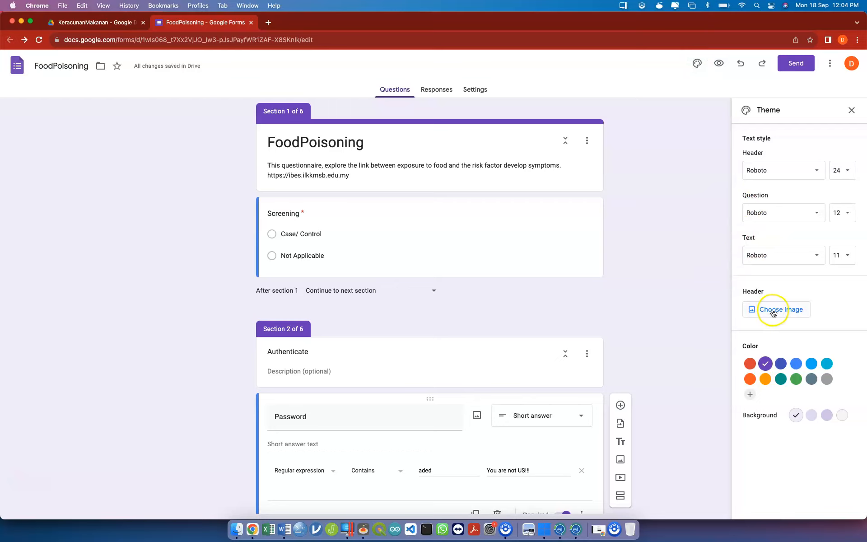
click(851, 111)
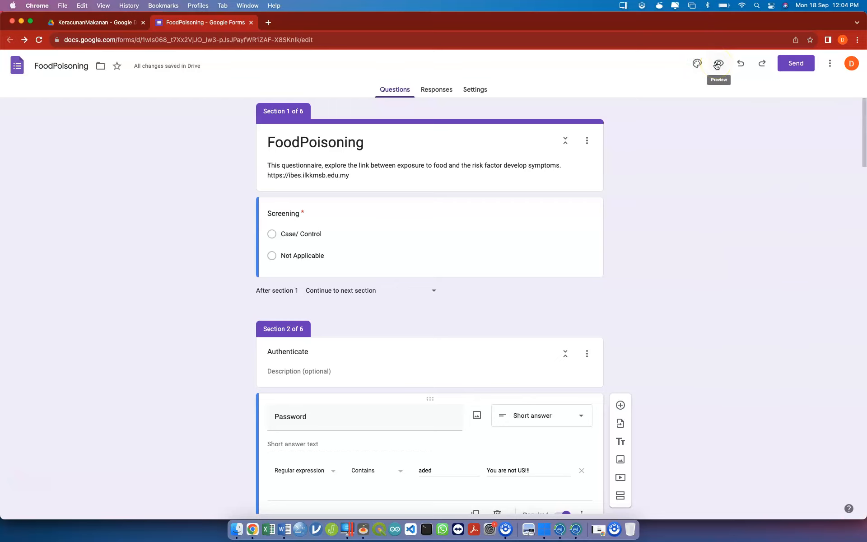
- Review the form's collected responses and the default settings for forms and questions
click(436, 89)
click(437, 92)
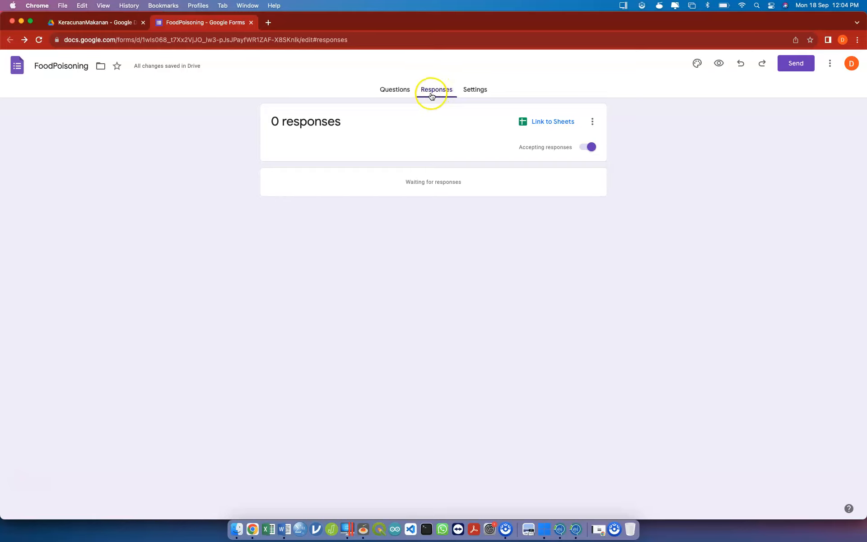
click(465, 91)
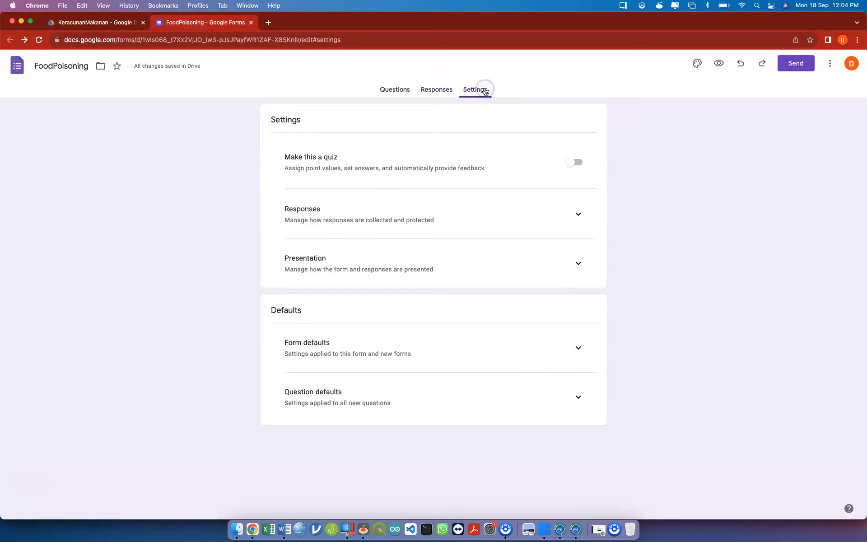
click(579, 348)
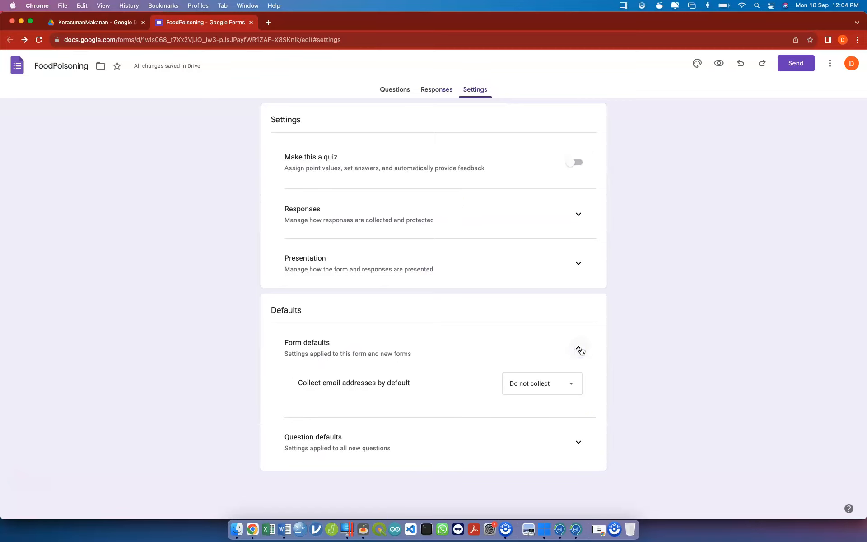
click(580, 348)
click(580, 398)
click(580, 399)
- Look through the form's response and presentation settings, and return to its questions
click(571, 219)
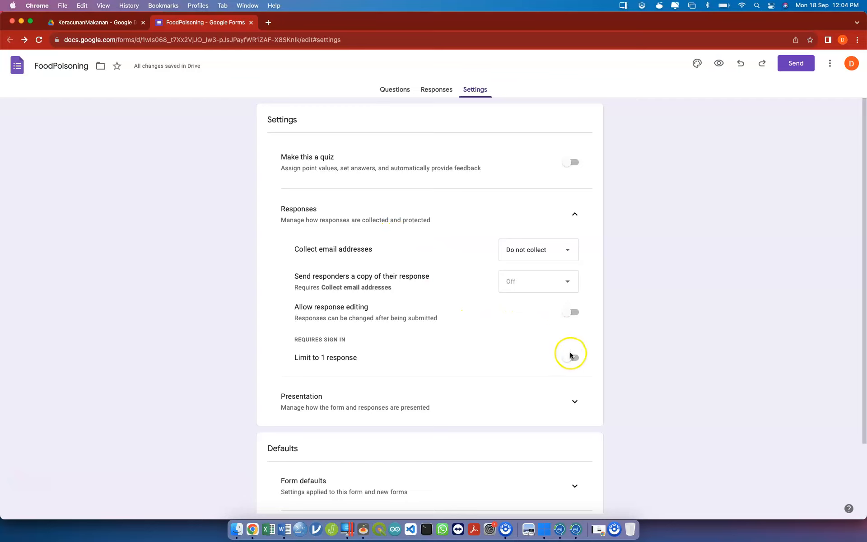
click(569, 407)
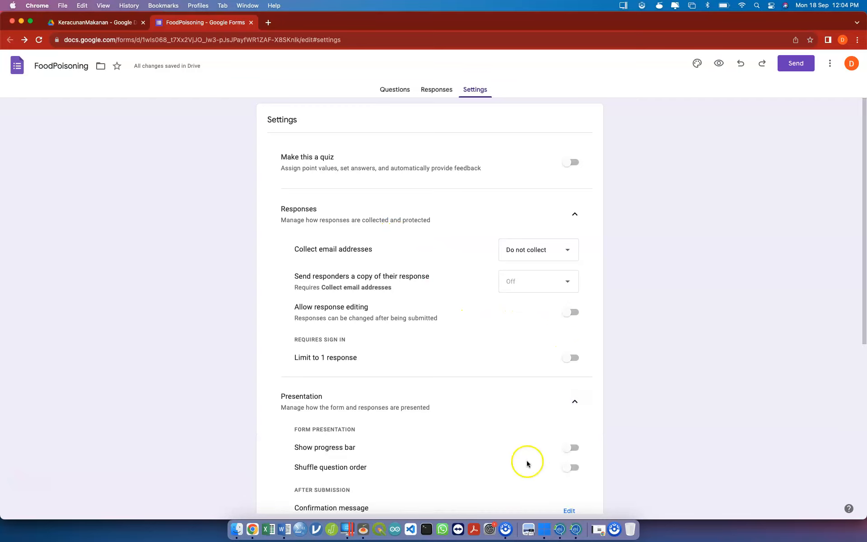
scroll(527, 463, down, 4)
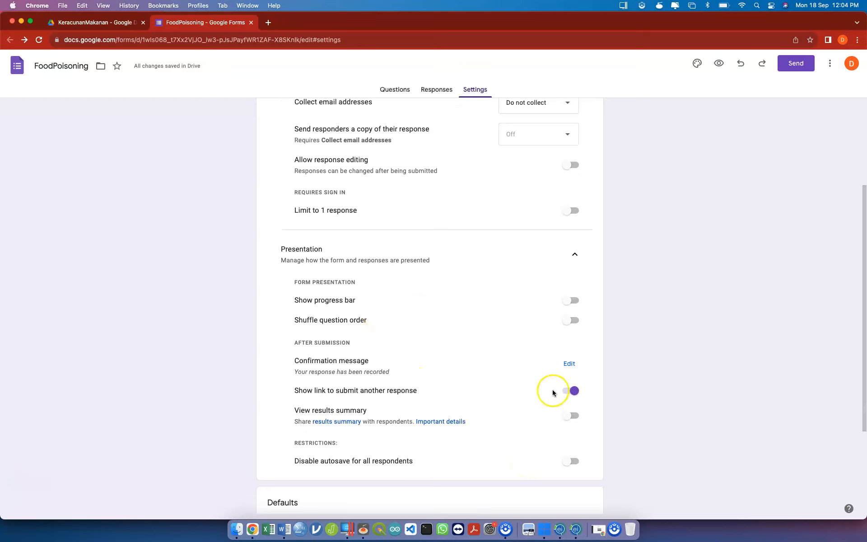
scroll(464, 299, up, 4)
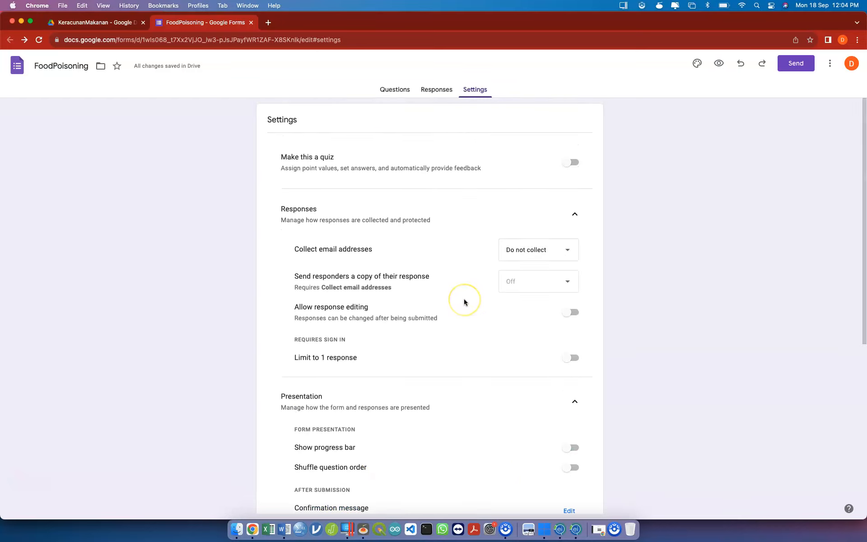
click(393, 87)
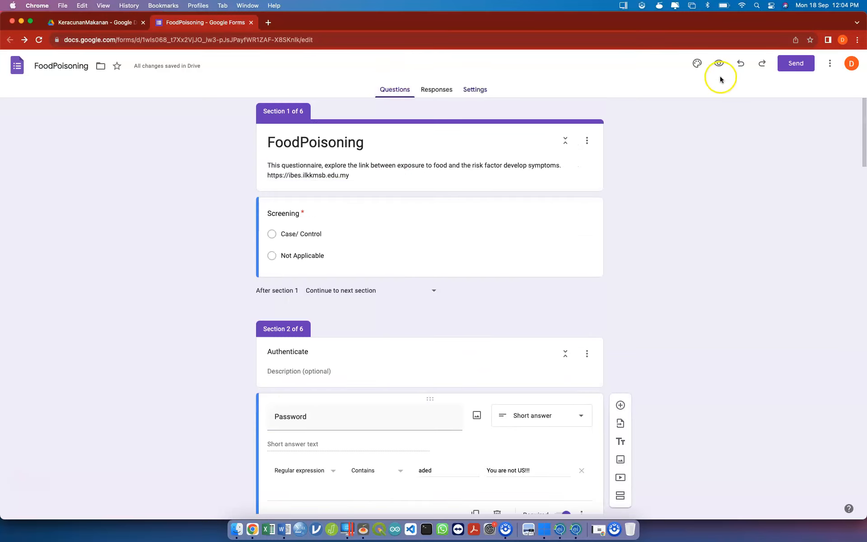
- Preview the FoodPoisoning form as a respondent sees it and copy the preview page's full URL
click(719, 64)
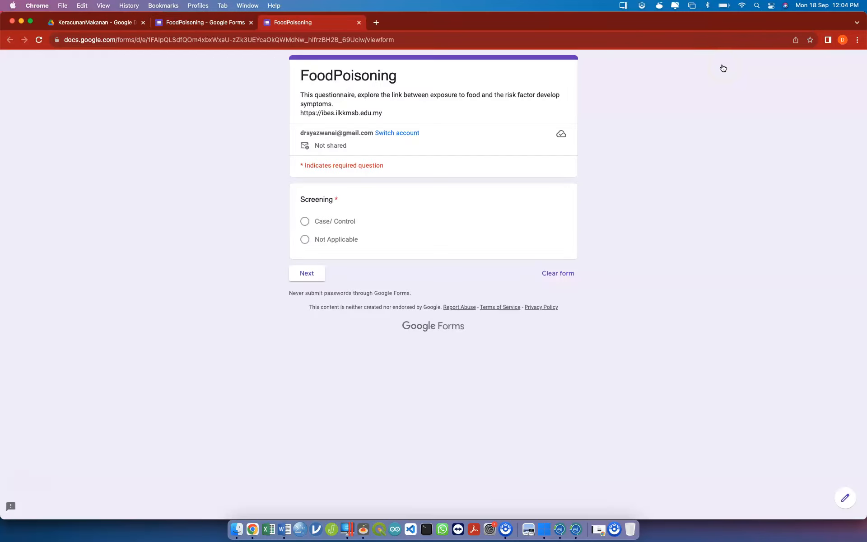
click(645, 39)
key(super+c)
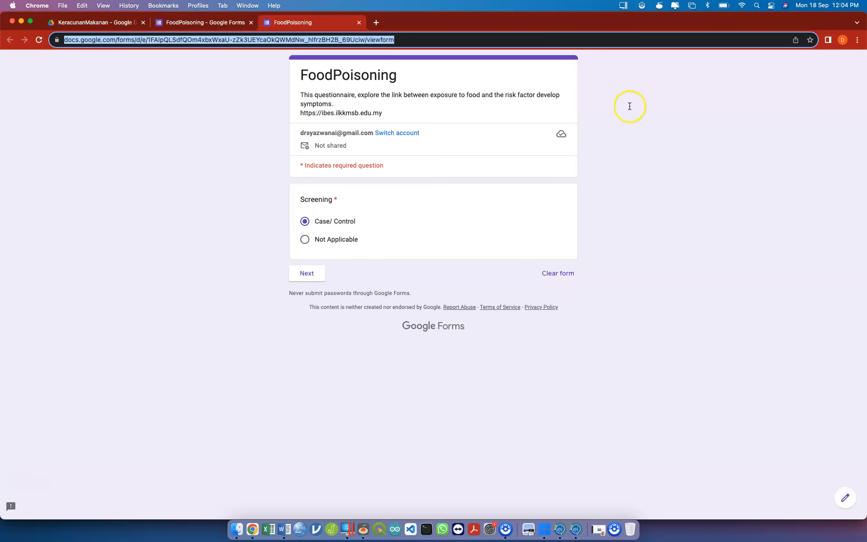
- Switch to the Bitly window and paste the copied form URL as the new link's destination
key(ctrl+Up)
click(373, 391)
click(453, 141)
key(super+v)
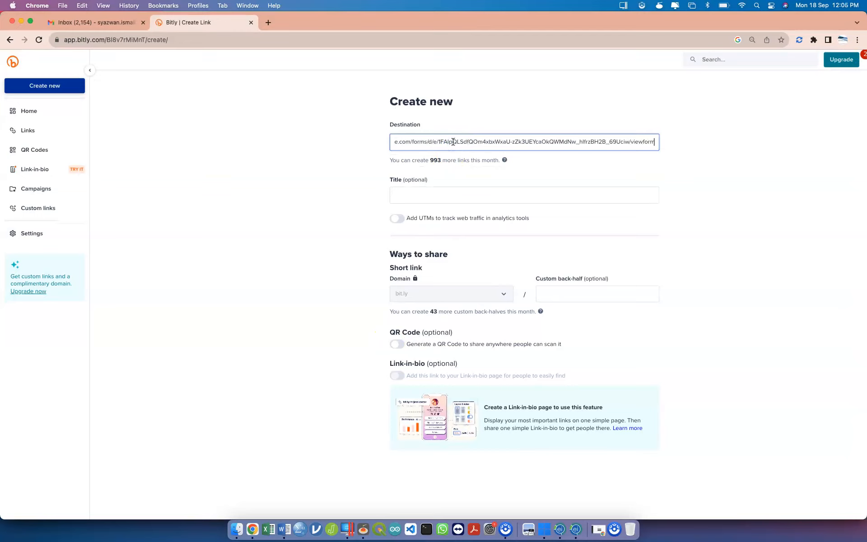
click(424, 191)
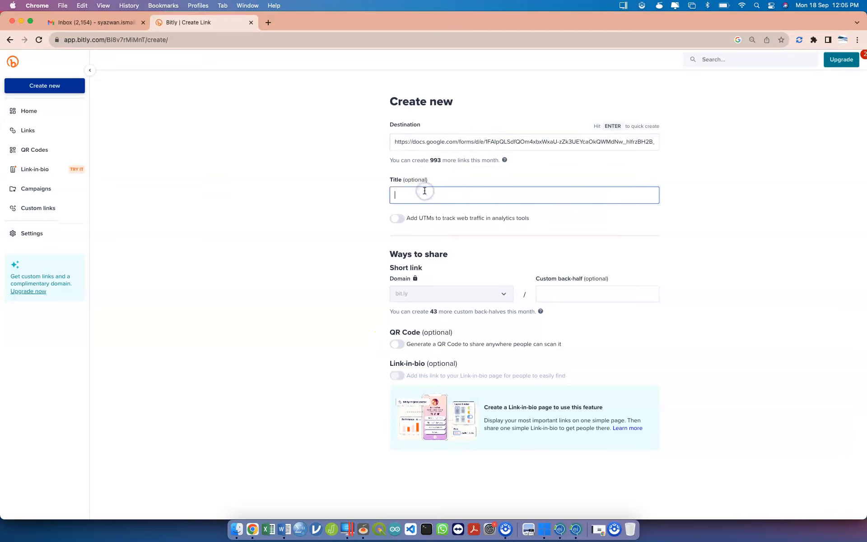
text(ADED3 Food Poisoning)
click(466, 247)
click(552, 294)
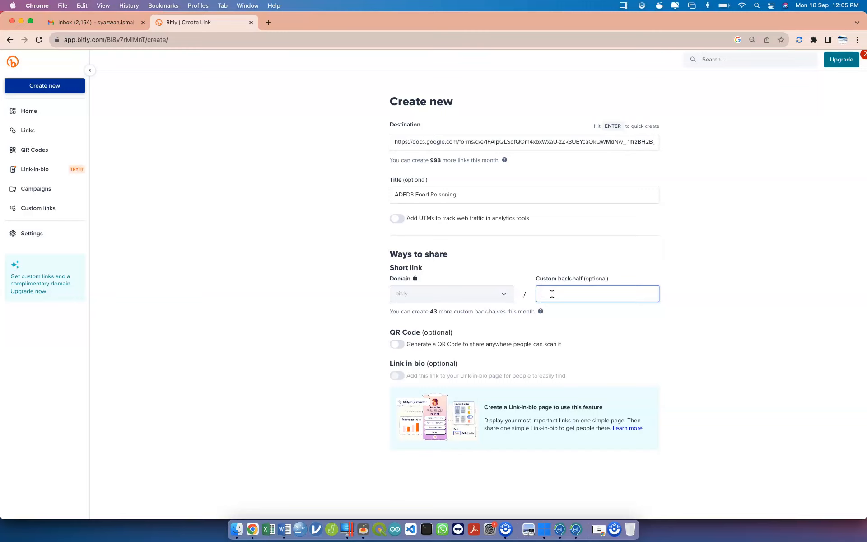
text(aded3fp)
click(574, 317)
scroll(574, 319, down, 2)
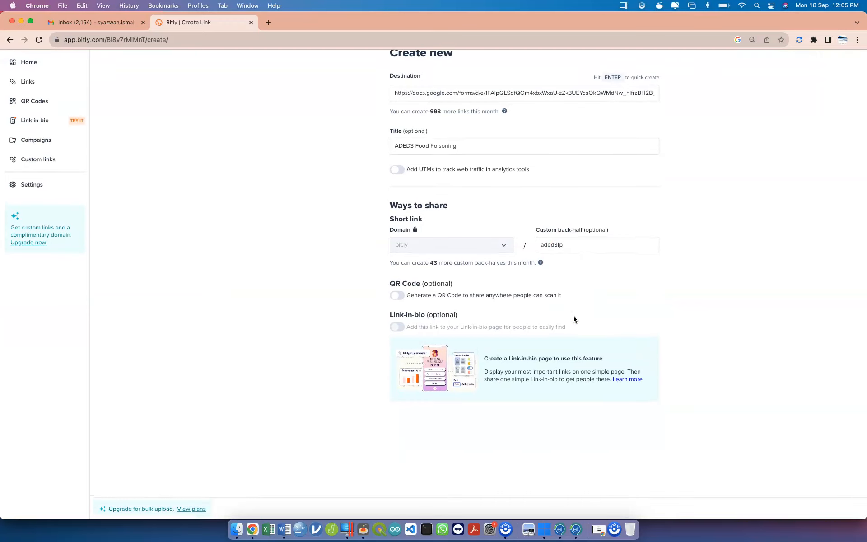
scroll(611, 271, up, 2)
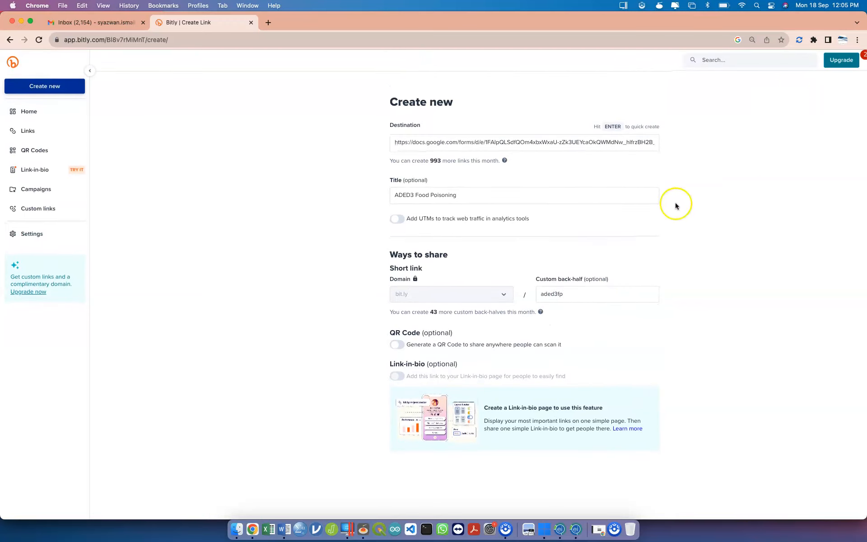
scroll(620, 310, down, 2)
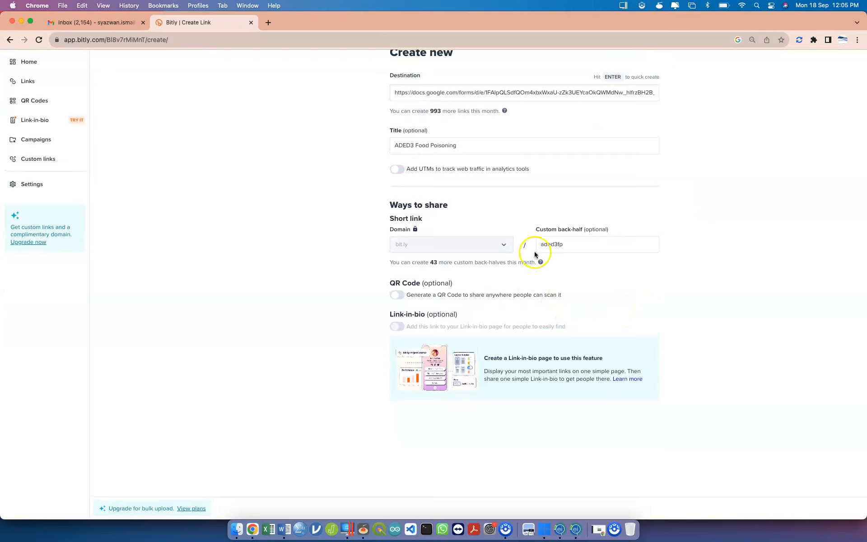
scroll(547, 299, down, 1)
scroll(547, 299, up, 2)
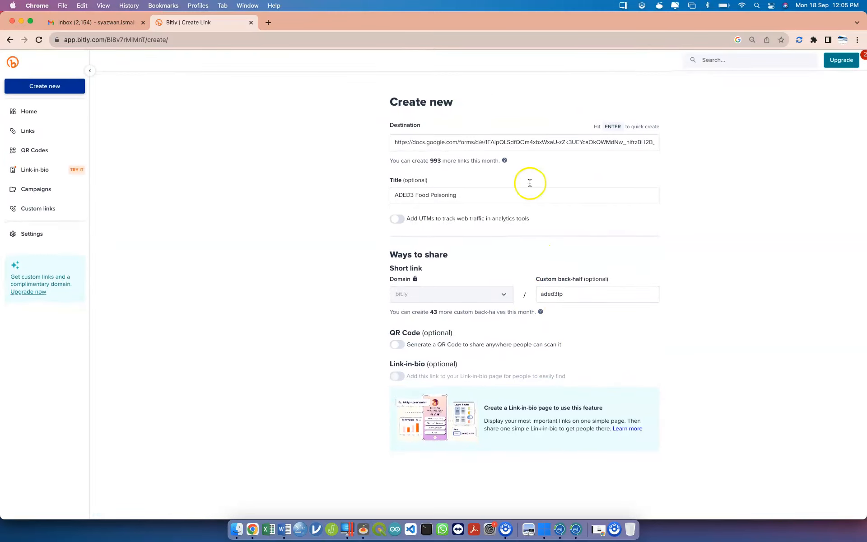
scroll(442, 316, down, 2)
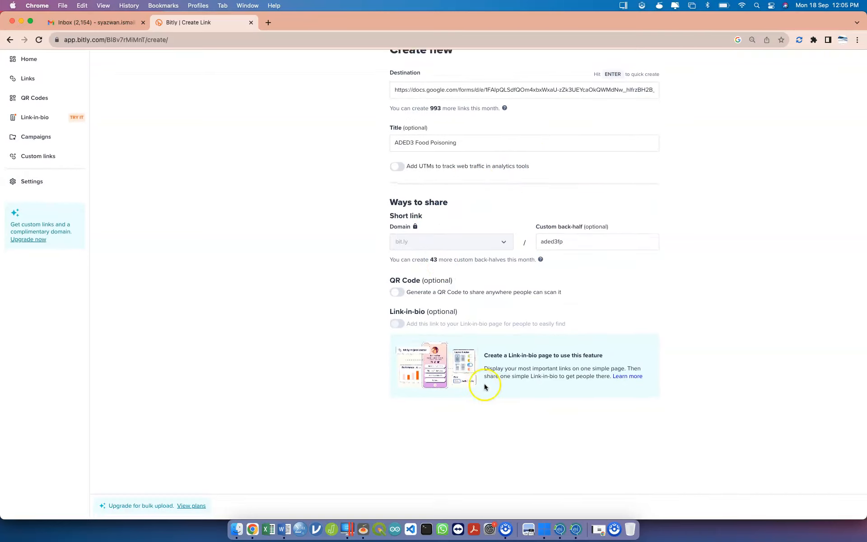
click(65, 82)
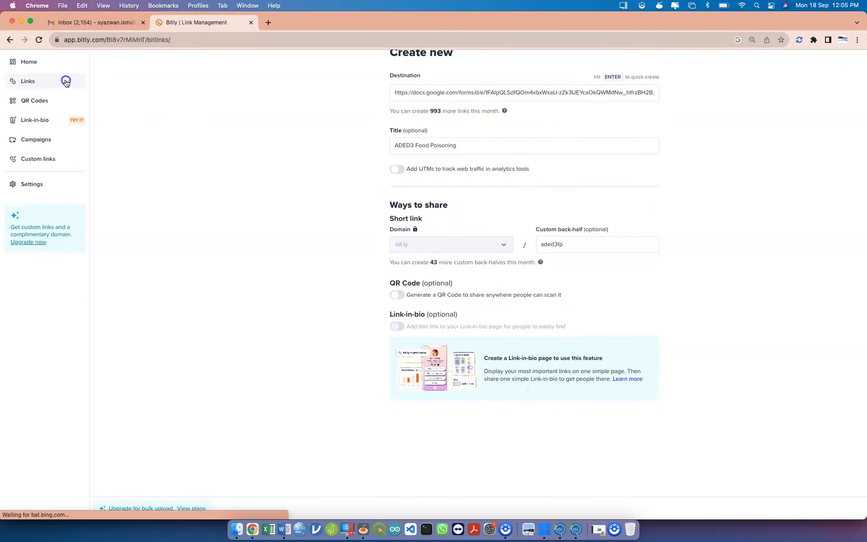
scroll(110, 117, up, 2)
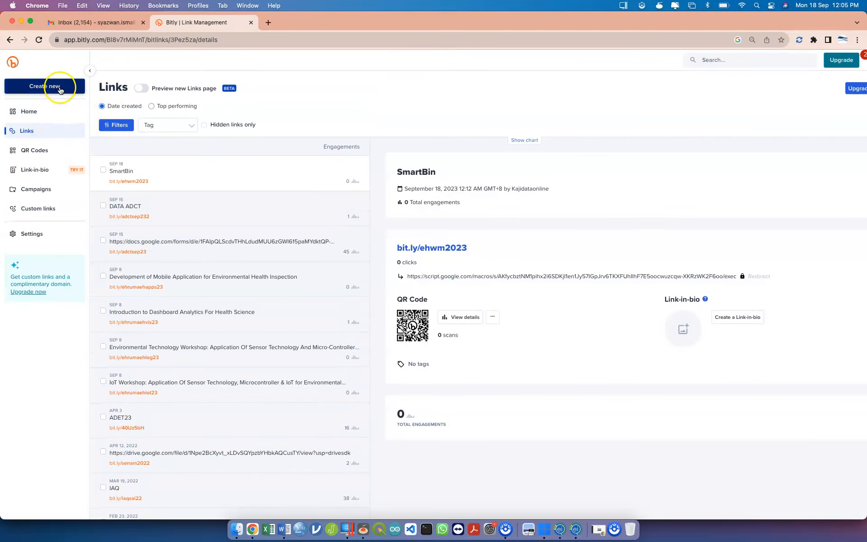
- Start a new Bitly link and paste the copied form URL as its destination
click(56, 86)
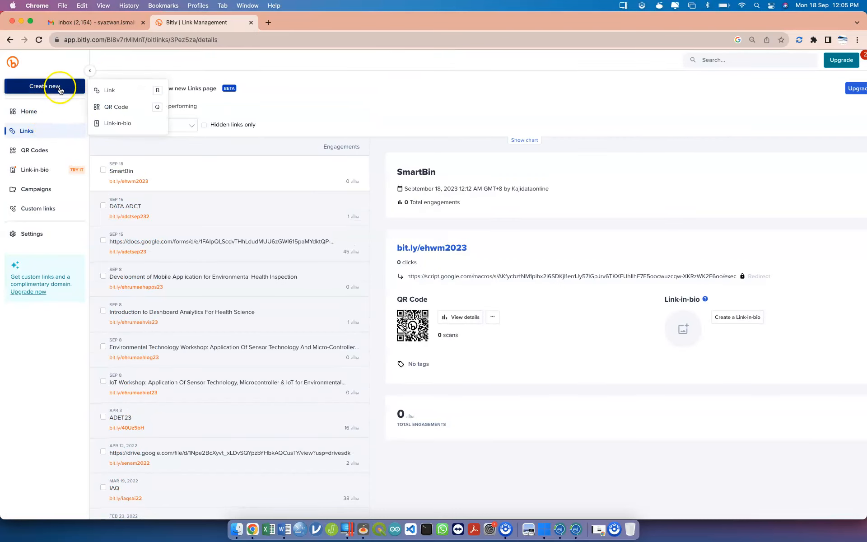
click(119, 96)
scroll(456, 319, down, 3)
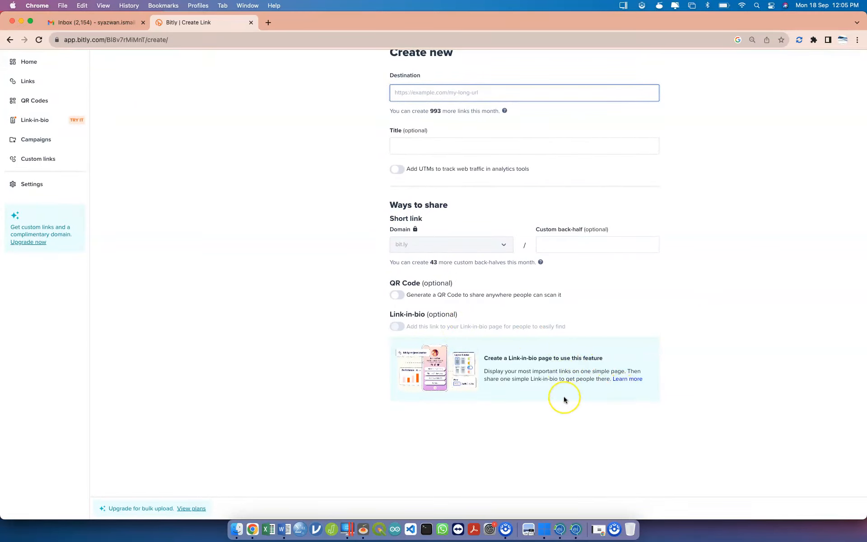
scroll(564, 397, up, 3)
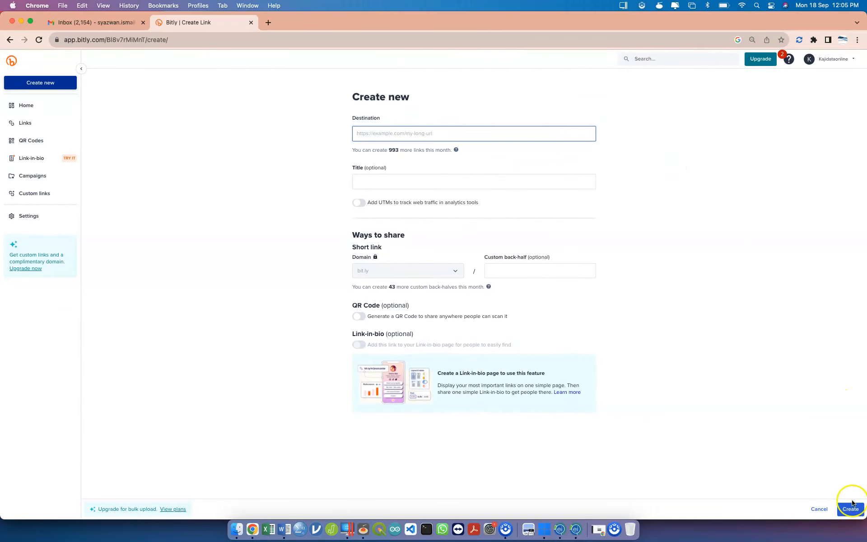
key(super+v)
- Give the new link the title ADED3 Food Poisoining
click(454, 180)
text(ADED)
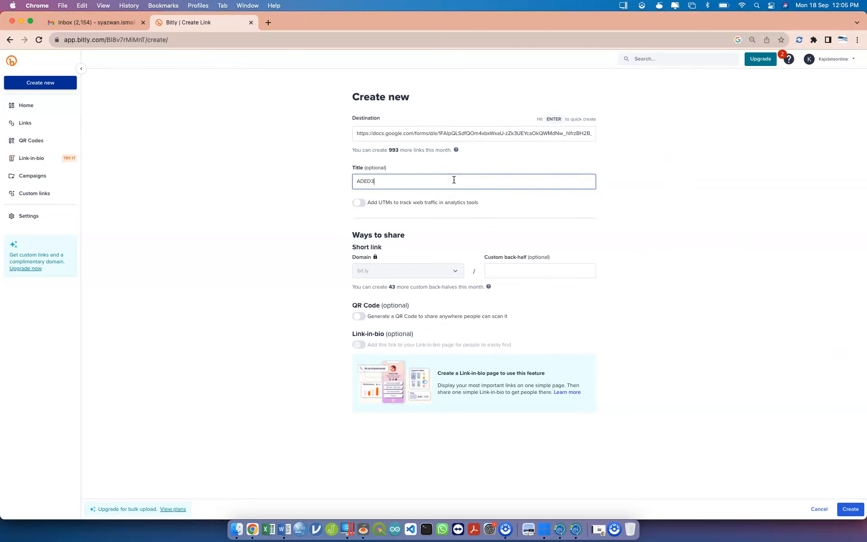
text(3 Fppo)
text(od )
text(Pois)
text(oining)
- Set the custom back-half to aded3fp and create the short link
click(515, 272)
text(aded3fp)
click(851, 508)
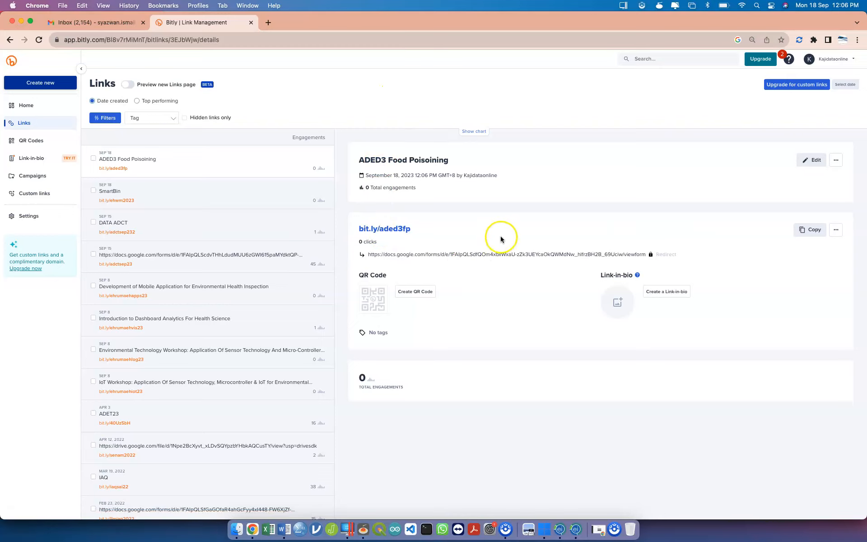
- Create a QR code in the default style for bit.ly/aded3fp and download it as a PNG
click(415, 292)
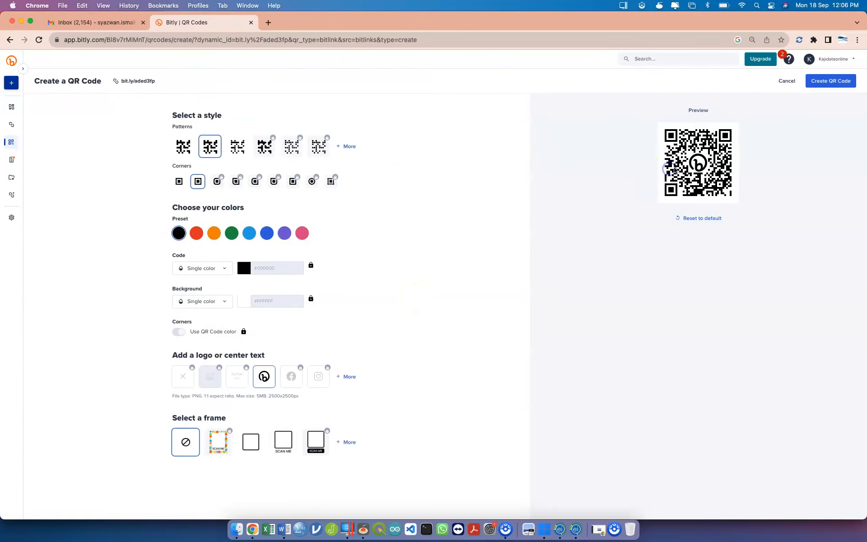
click(819, 85)
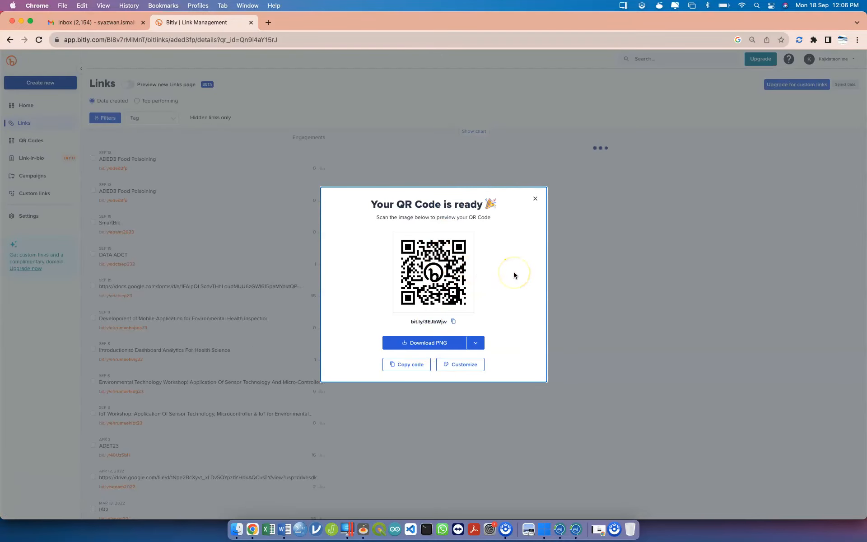
click(452, 347)
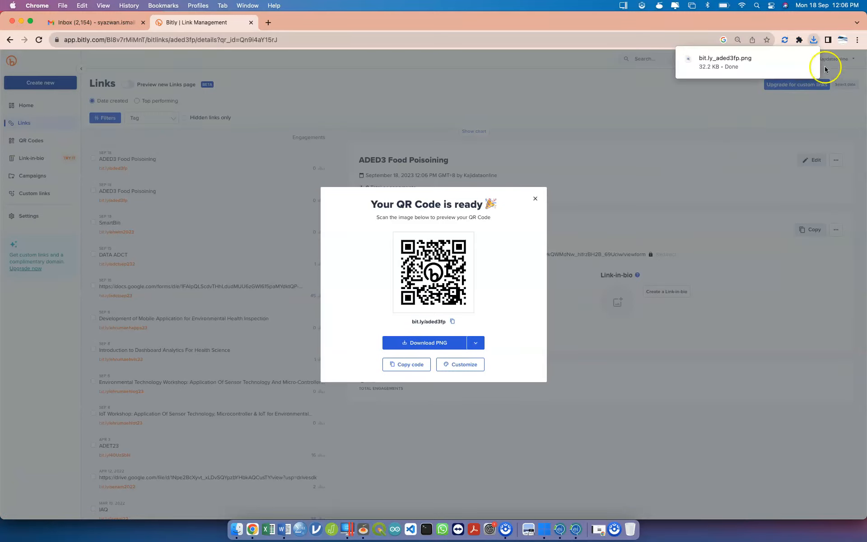
- Locate the downloaded bit.ly_aded3fp.png in the Downloads folder, and return to the QR code in the browser
click(793, 61)
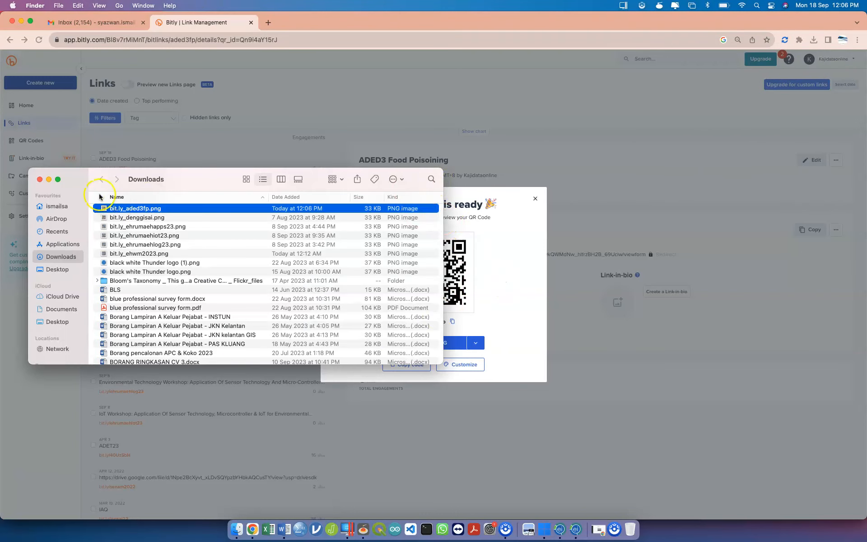
click(41, 179)
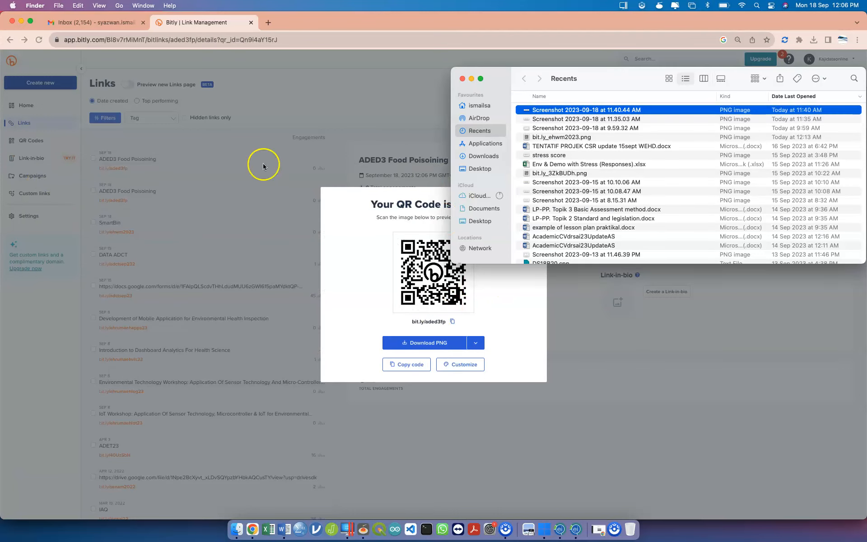
click(493, 288)
- Enlarge the finished QR code on screen for scanning, and shrink it back
scroll(466, 272, up, 5)
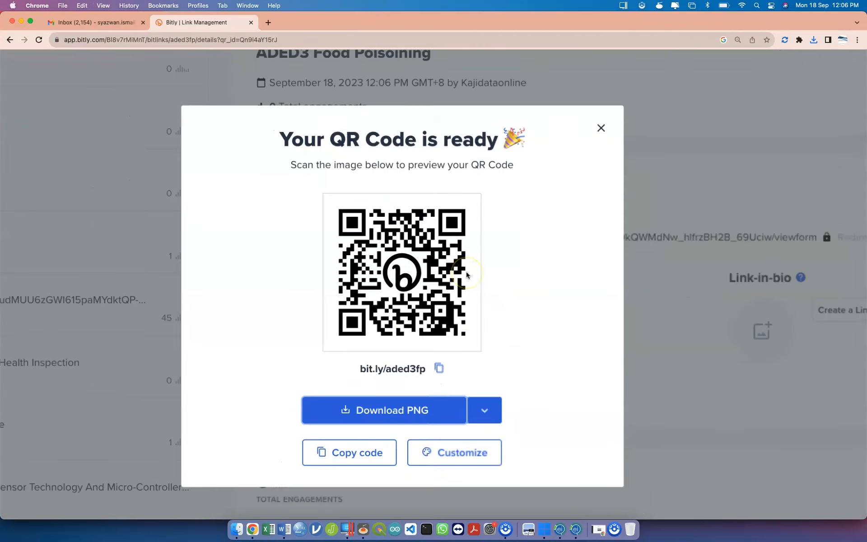
scroll(466, 272, down, 1)
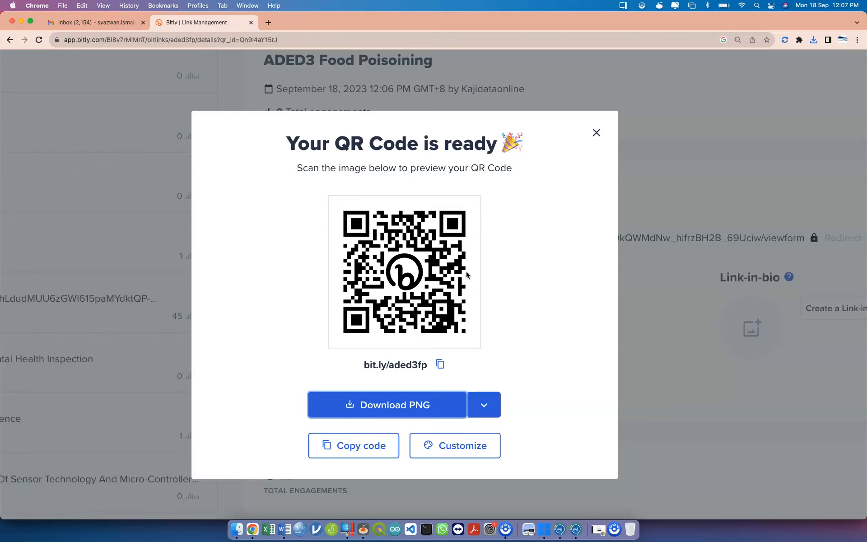
scroll(467, 275, down, 3)
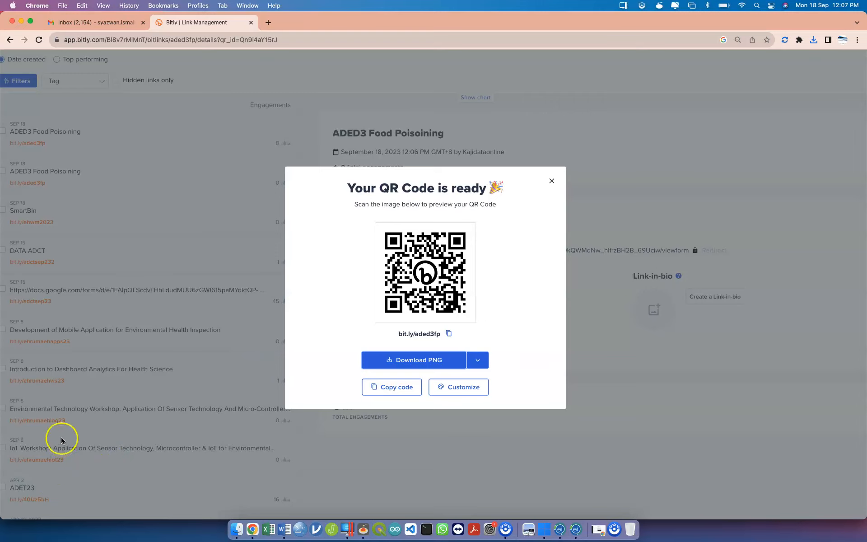
- Open the alternative link shortener nak.la in a new browser tab
click(268, 23)
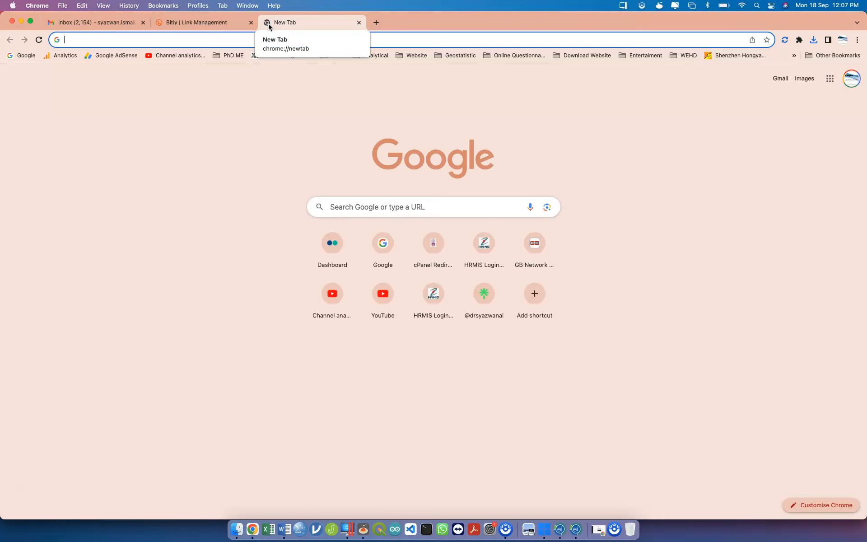
text(nak)
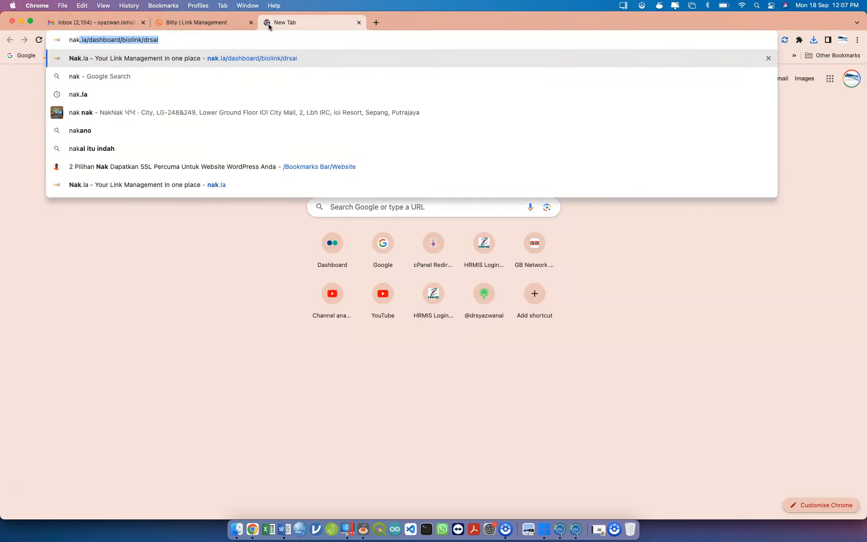
text(.la)
key(Return)
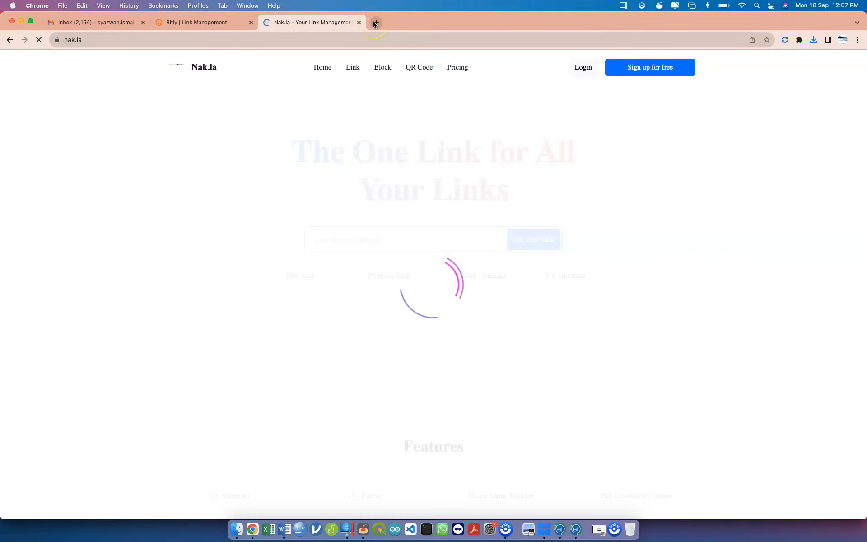
- Try to load bit.do in another new tab, and go back to the Nak.la page
click(375, 23)
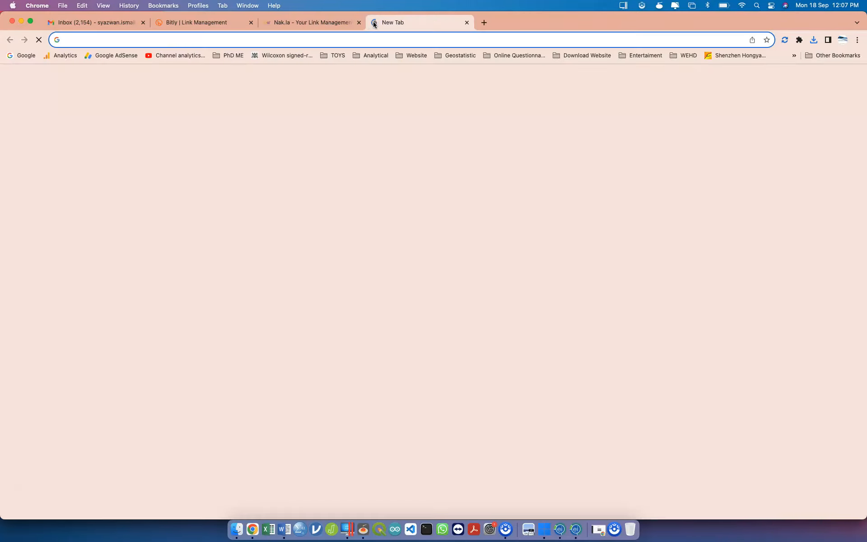
text(bit.do)
key(Return)
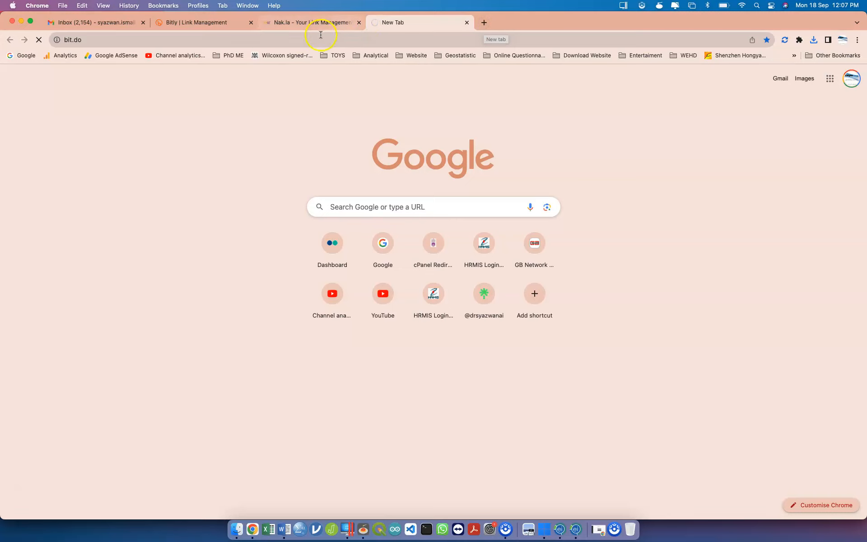
click(313, 23)
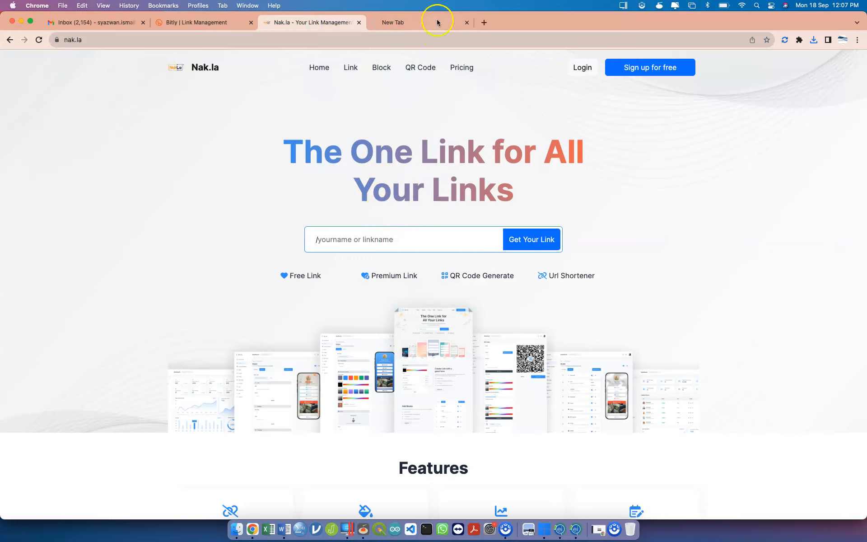
- Try the jom.la site in a separate new tab, and close that tab
click(484, 23)
click(455, 39)
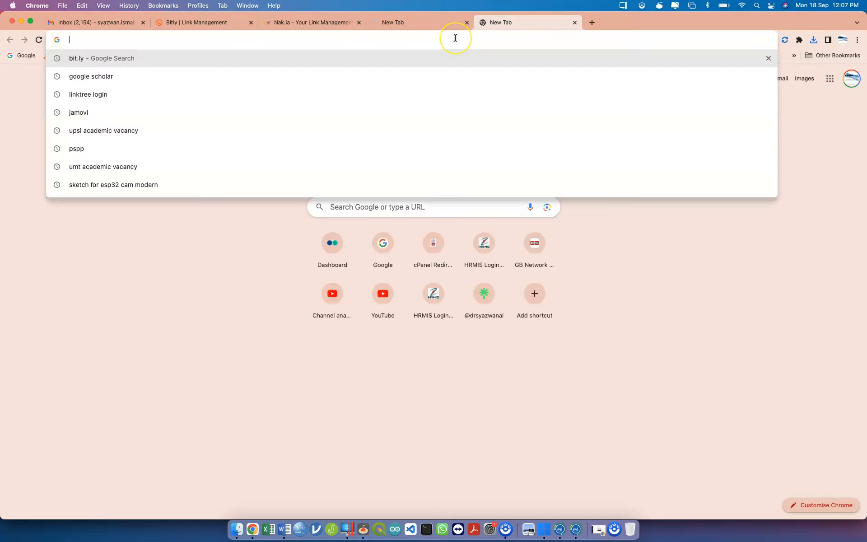
text(jom.la)
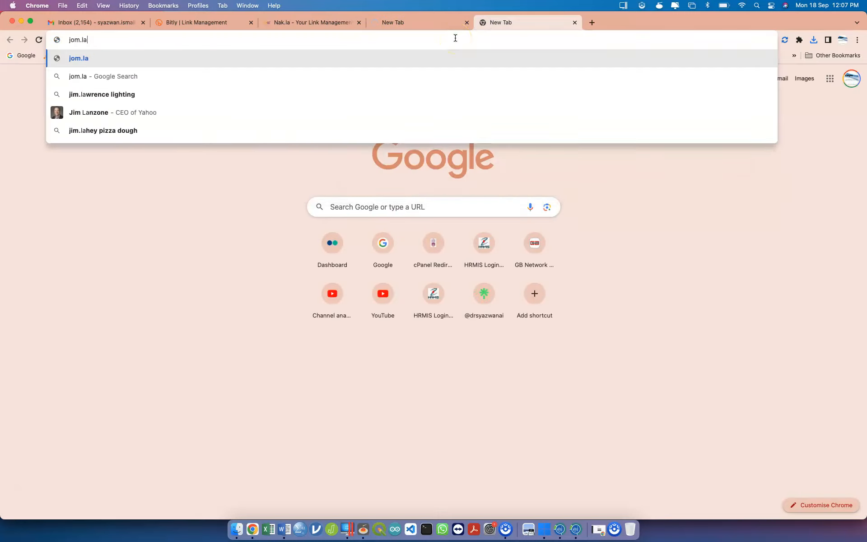
key(Return)
click(395, 39)
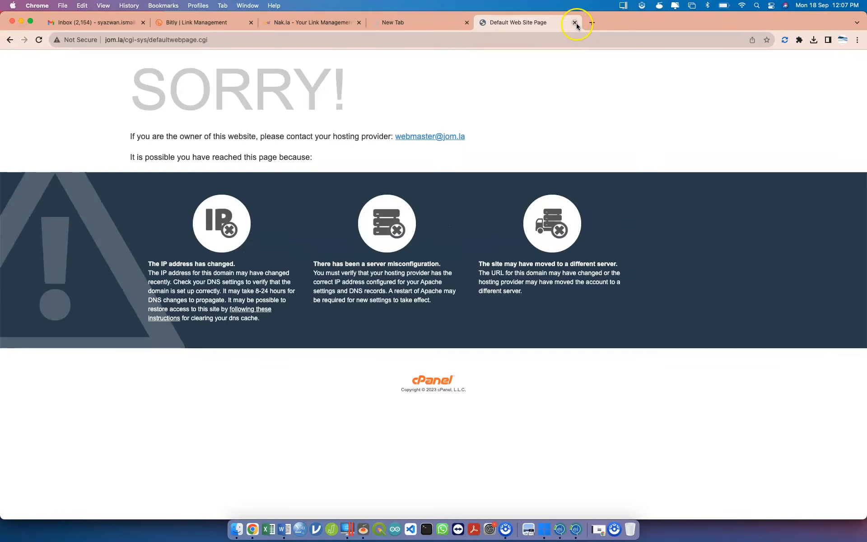
click(575, 22)
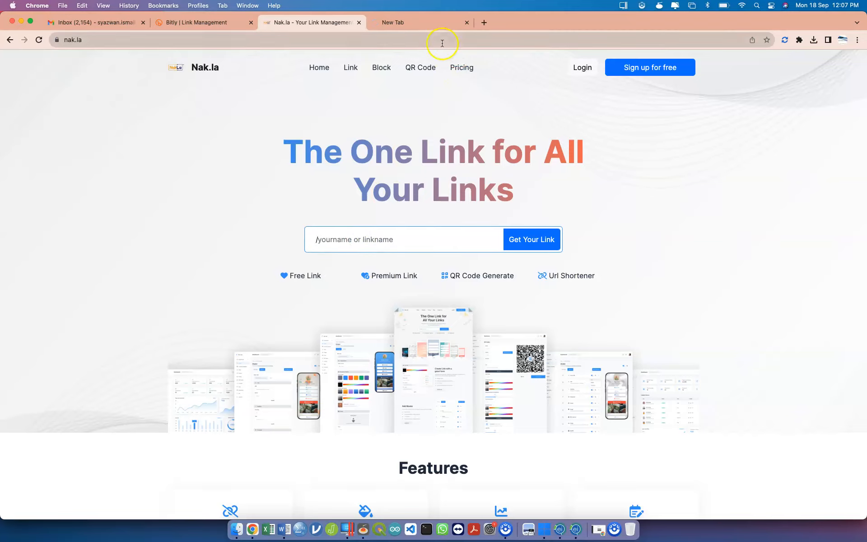
- Close the bit.do tab and open a new blank browser tab
click(422, 23)
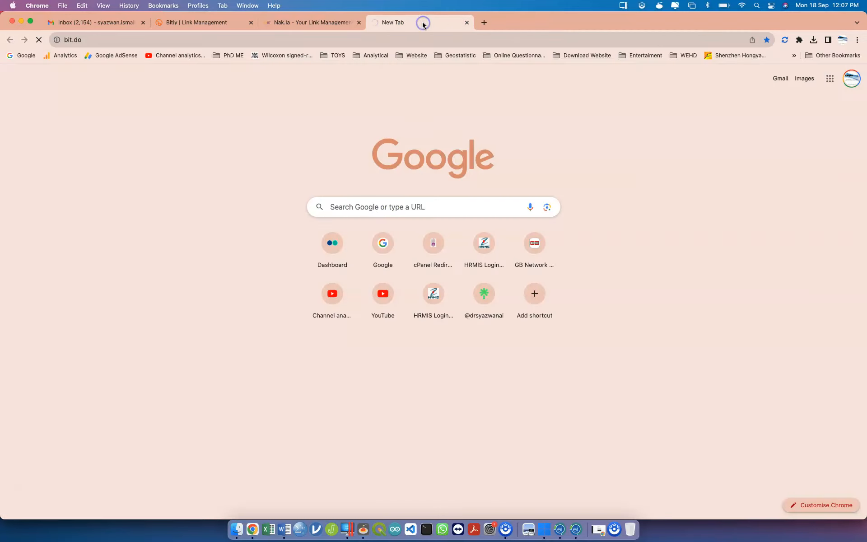
click(467, 22)
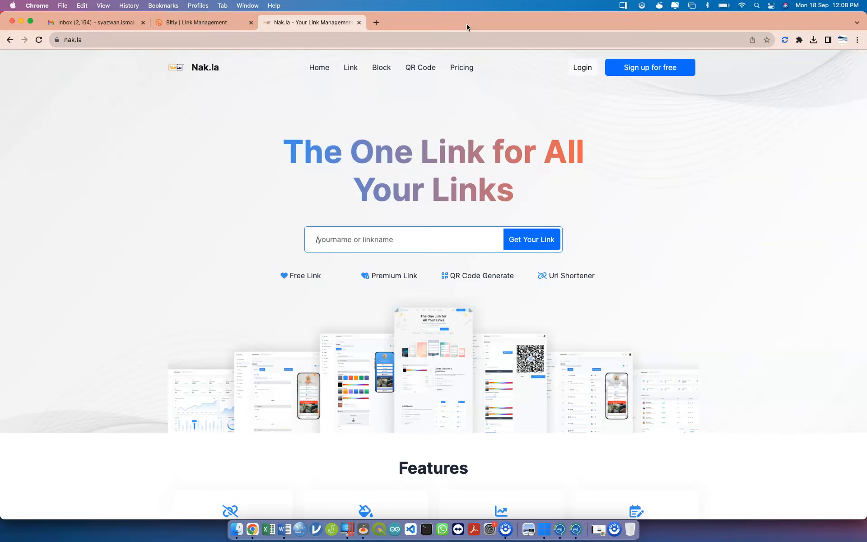
click(379, 23)
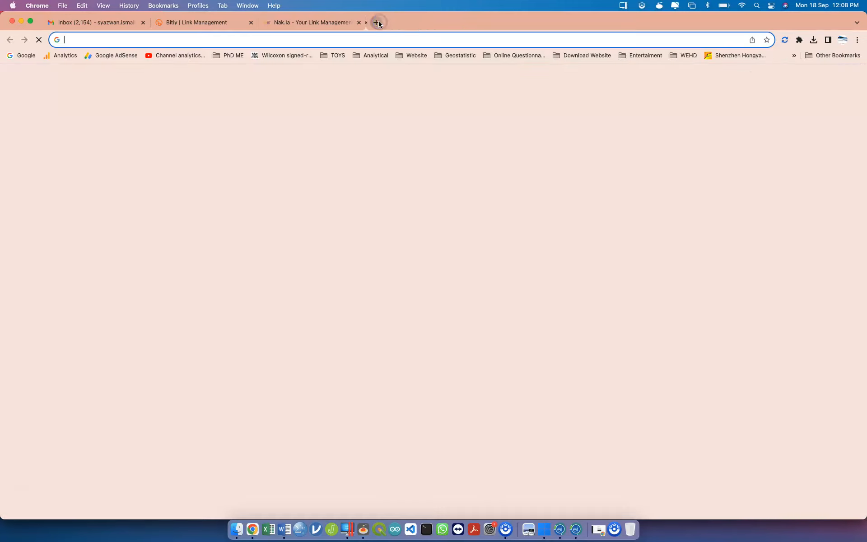
- Open the previously visited personal Linktree profile page in the blank browser tab
text(li)
text(r)
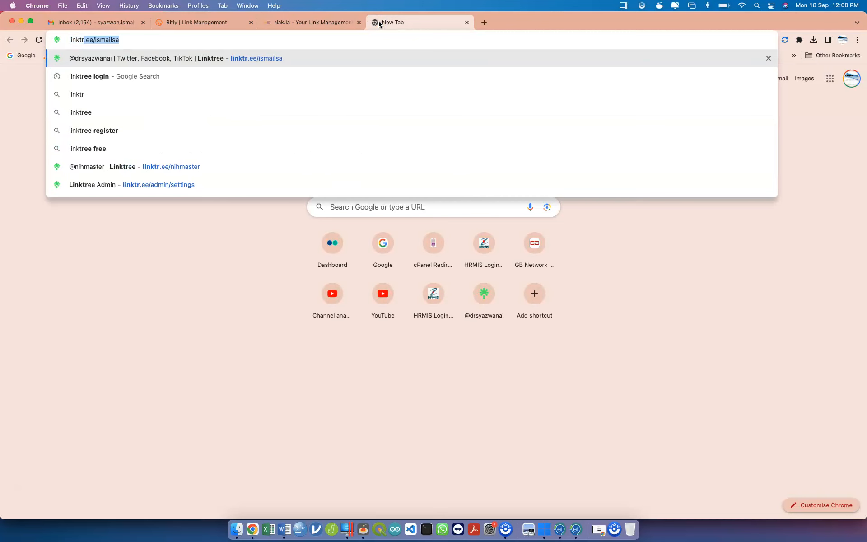
key(Right)
key(Return)
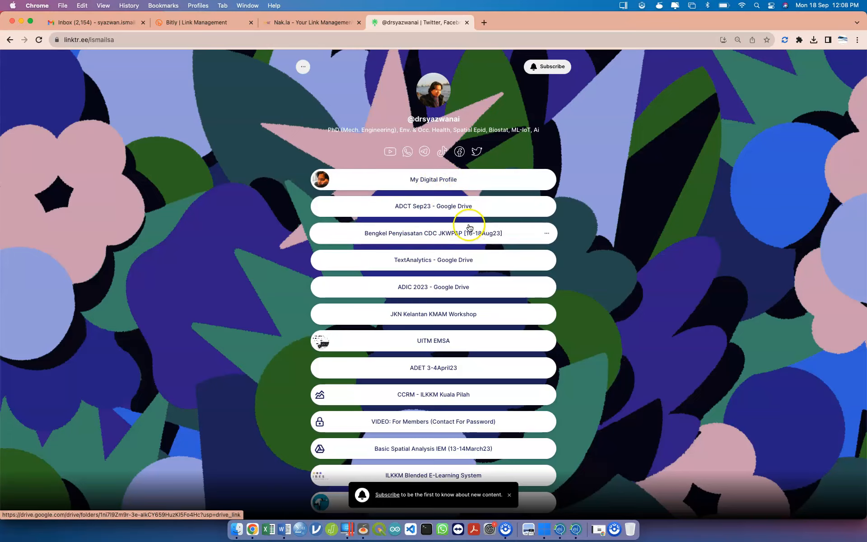
- Open the My Digital Profile link from the Linktree page and look through the whole personal website
click(447, 186)
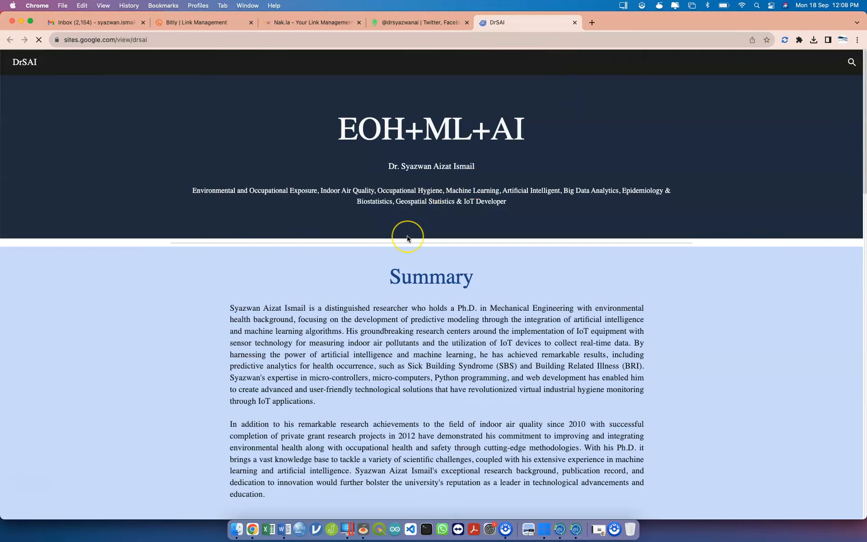
scroll(407, 238, down, 10)
scroll(407, 238, down, 9)
scroll(407, 238, up, 16)
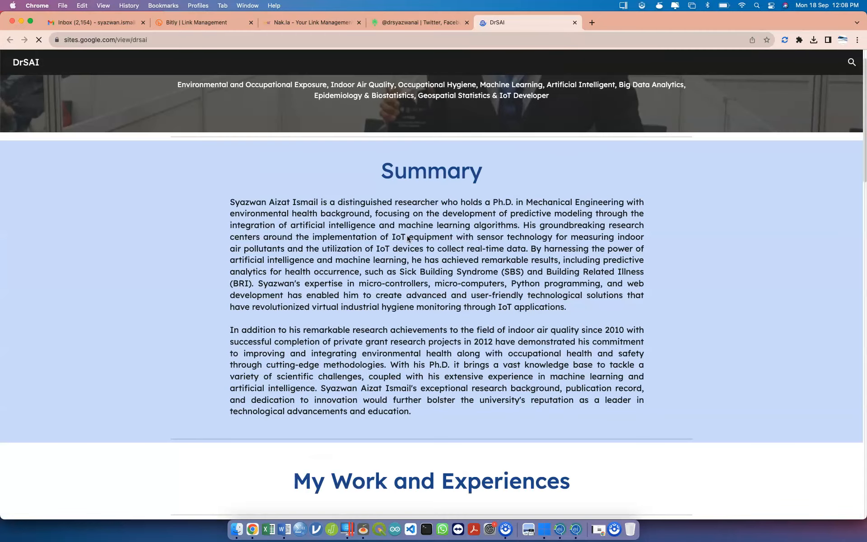
scroll(407, 238, up, 2)
scroll(408, 238, down, 15)
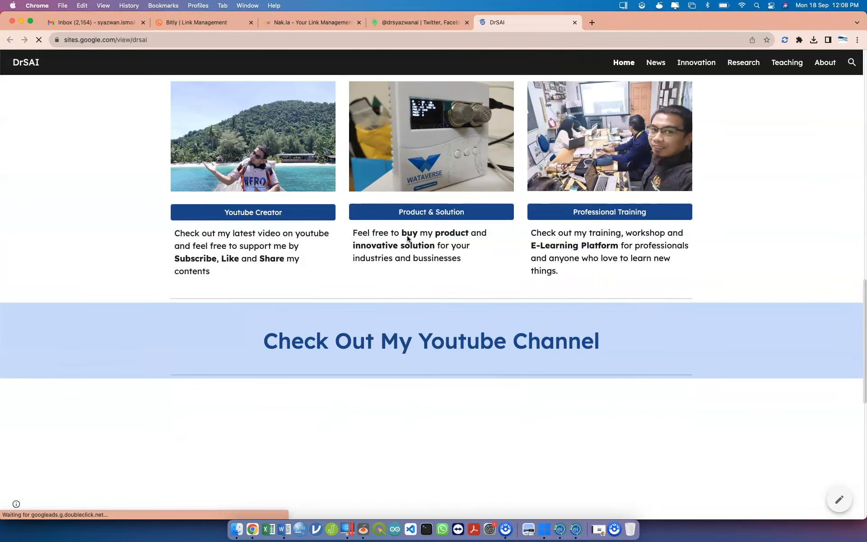
scroll(407, 239, up, 12)
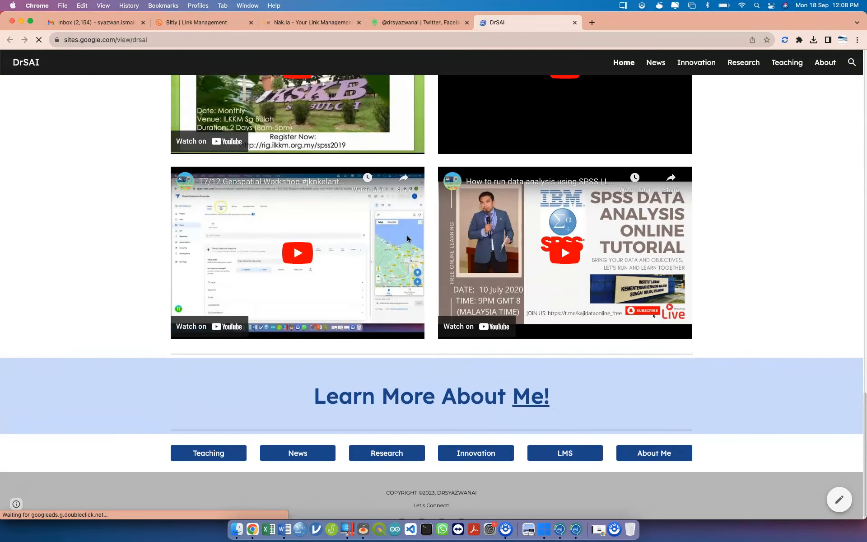
scroll(408, 239, up, 6)
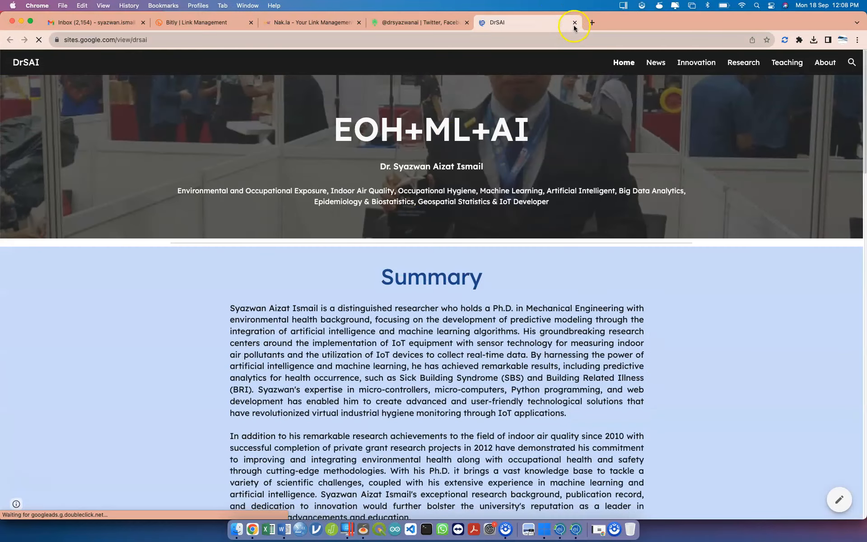
- Close the personal website, Linktree and Nak.la tabs to return to the Bitly page
click(573, 24)
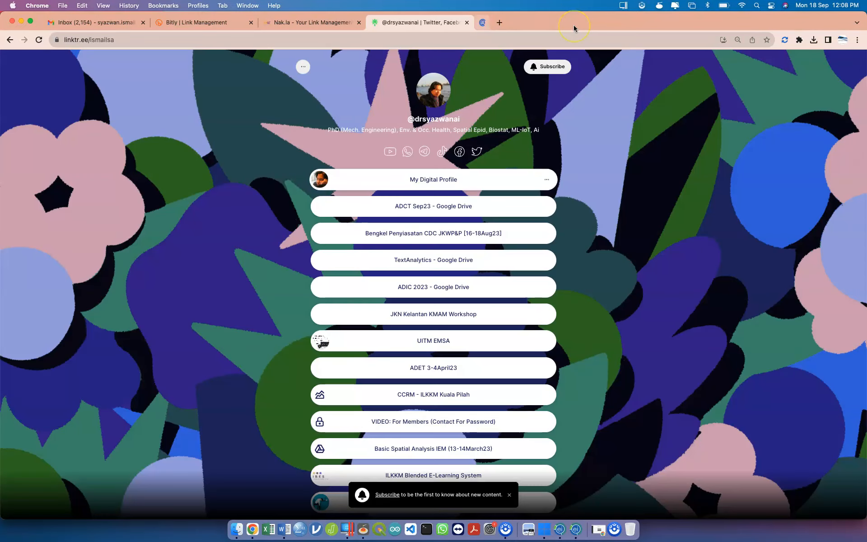
click(467, 23)
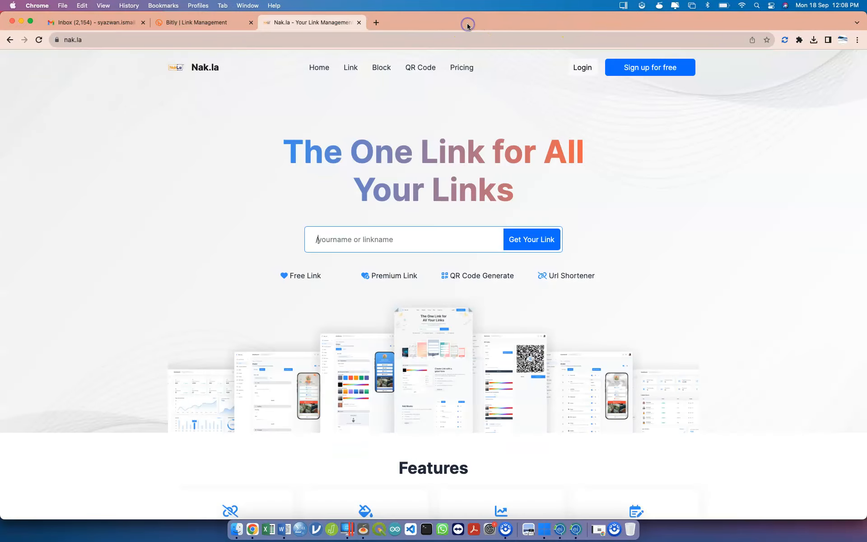
click(359, 23)
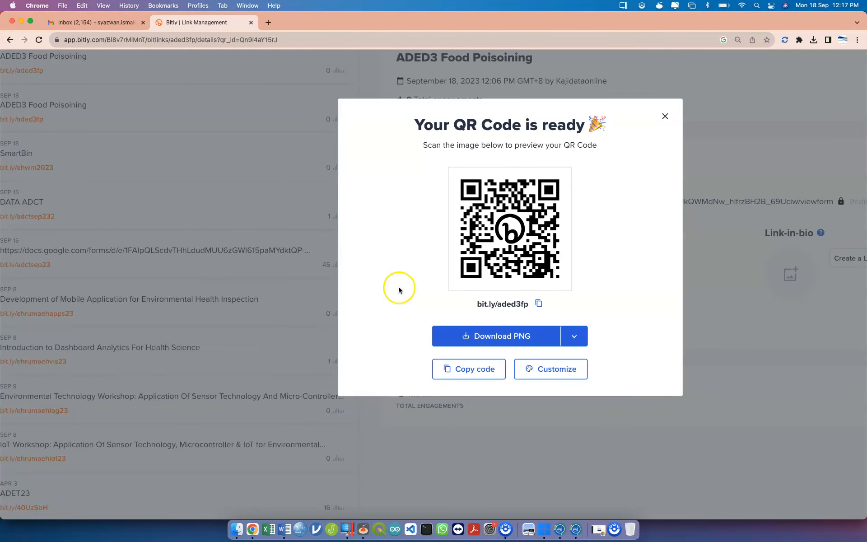
- Switch to the browser window with the FoodPoisoning form and close the live form tab to return to its editor
scroll(399, 286, down, 5)
key(ctrl+Up)
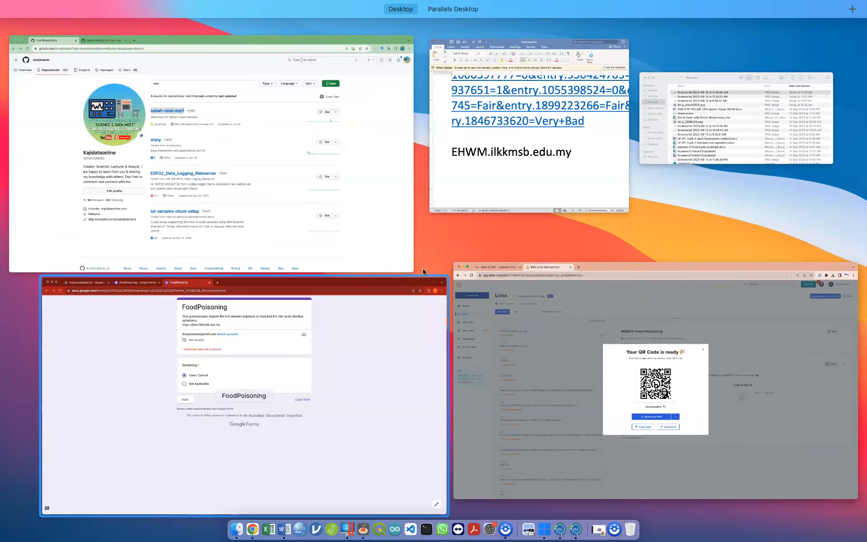
click(422, 269)
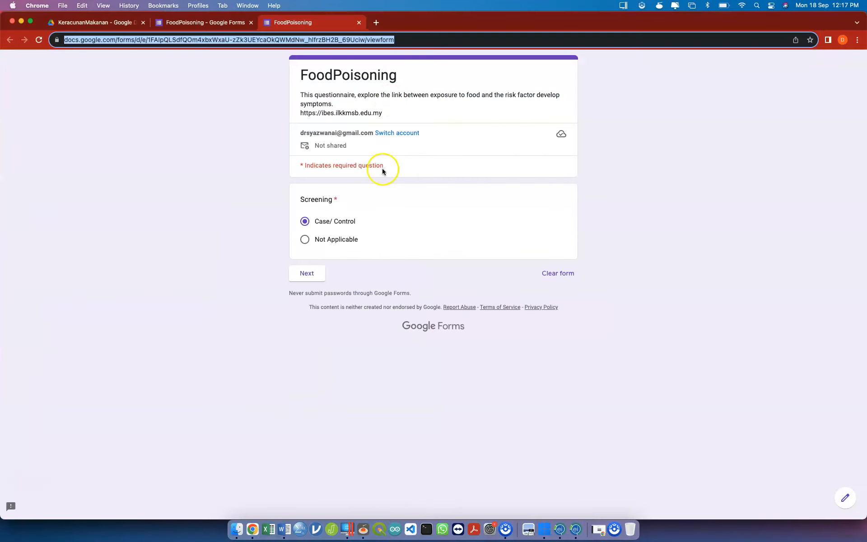
click(360, 22)
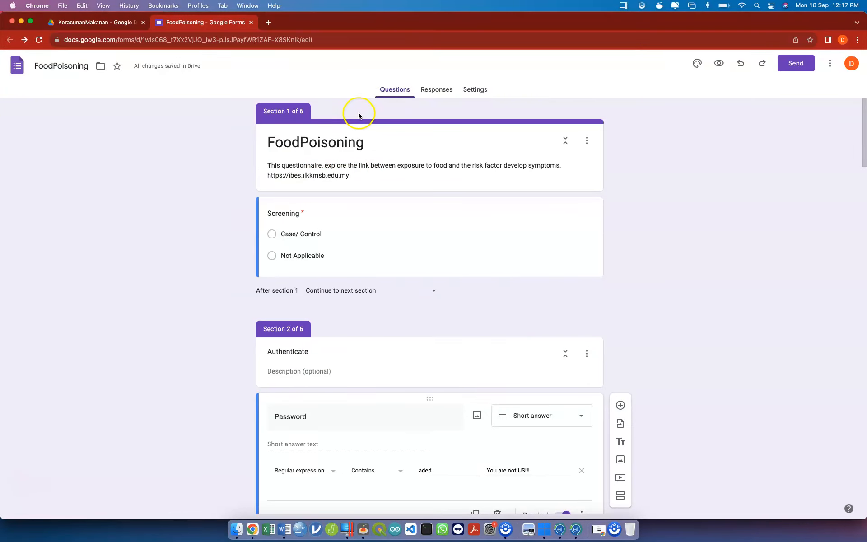
- Set the form's response destination to a new spreadsheet named FoodPoisoning (Responses) and create it
click(437, 89)
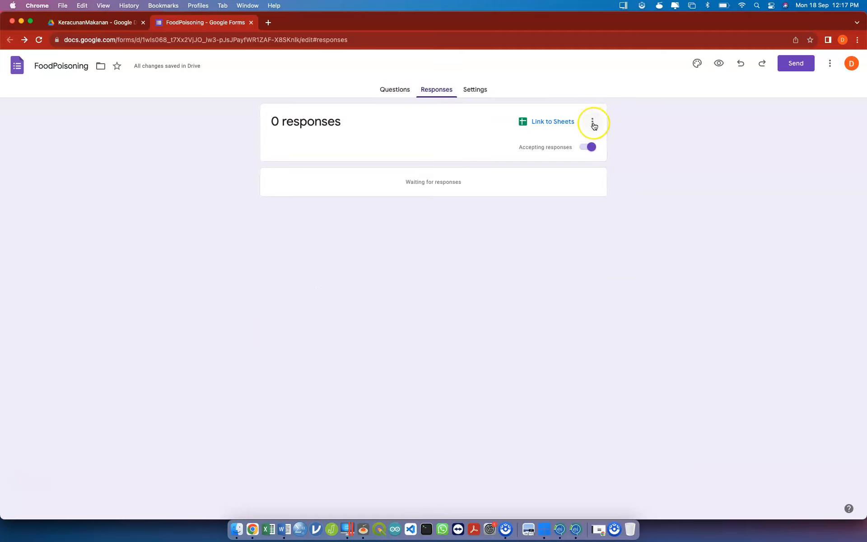
scroll(593, 124, up, 5)
click(593, 124)
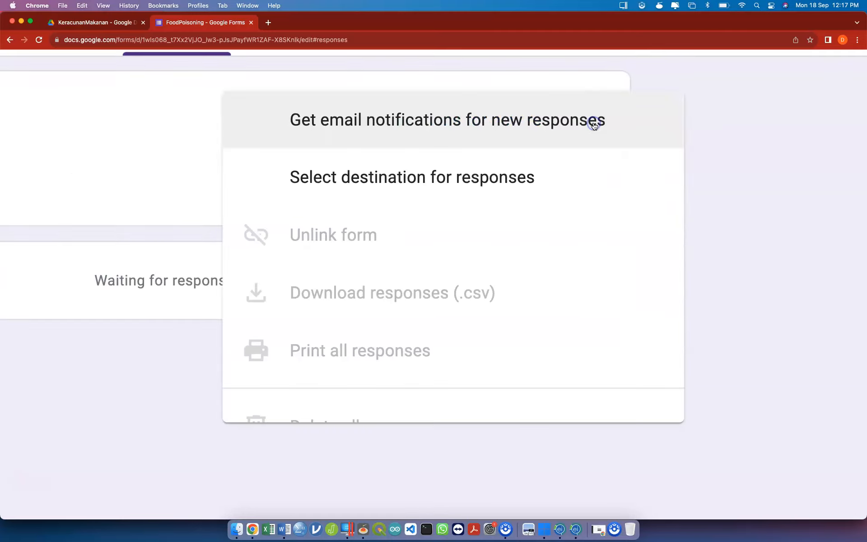
scroll(531, 185, down, 5)
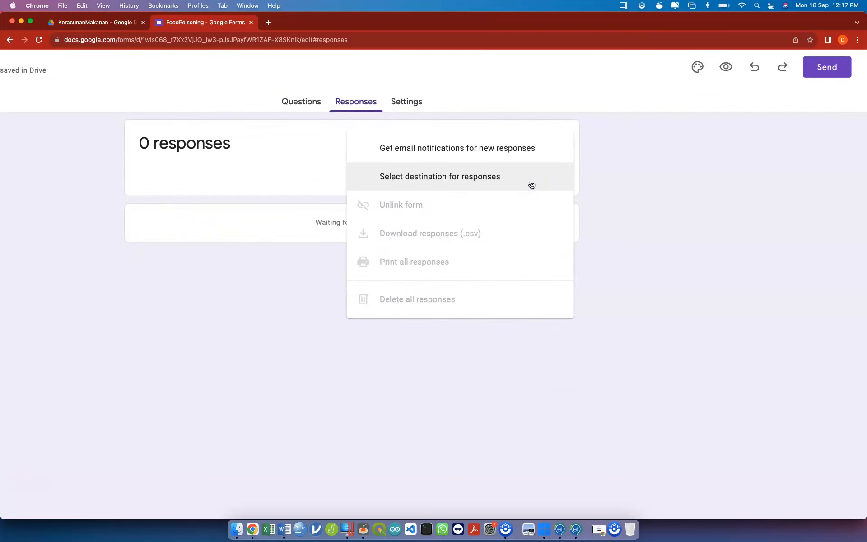
click(532, 185)
scroll(531, 185, up, 5)
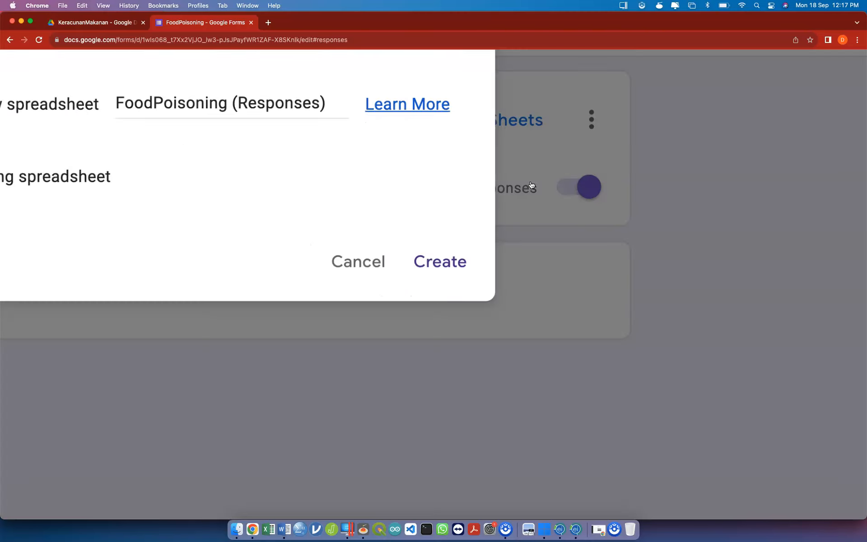
scroll(369, 242, down, 5)
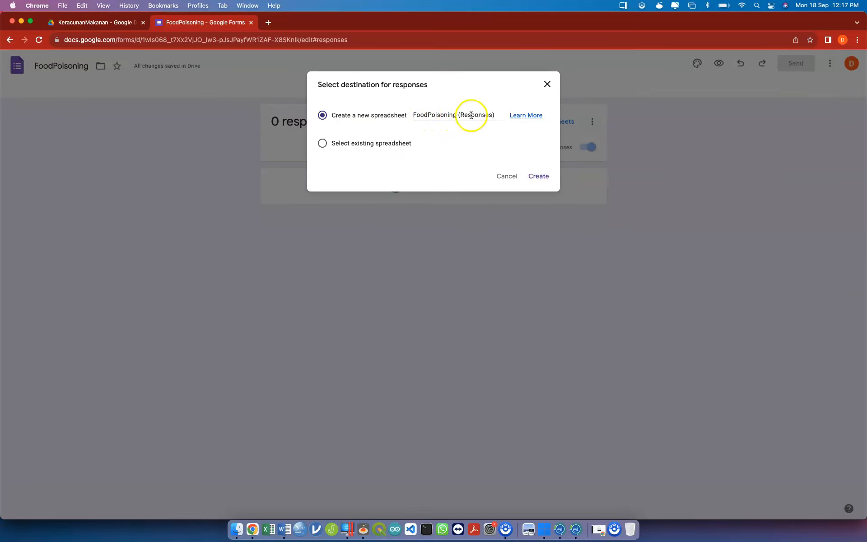
click(542, 180)
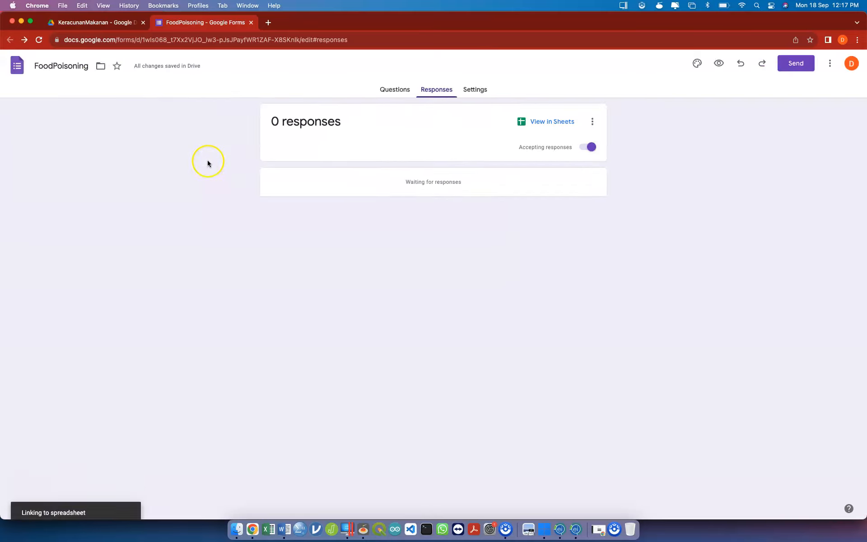
- Check the KeracunanMakanan folder in Google Drive for the new responses spreadsheet and select it
click(97, 21)
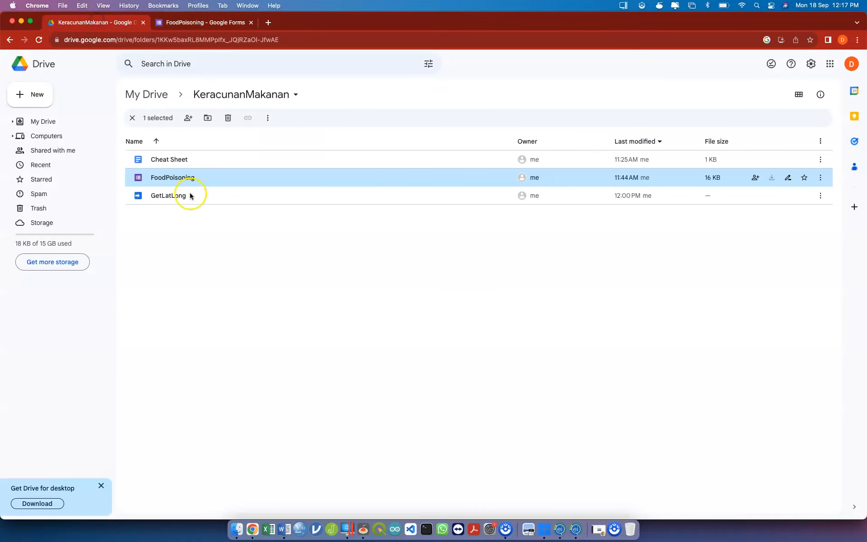
click(186, 238)
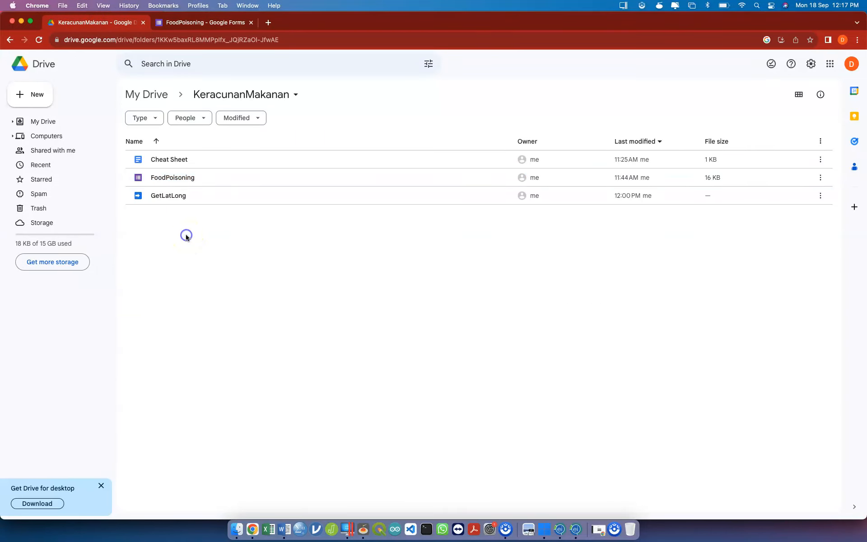
click(195, 195)
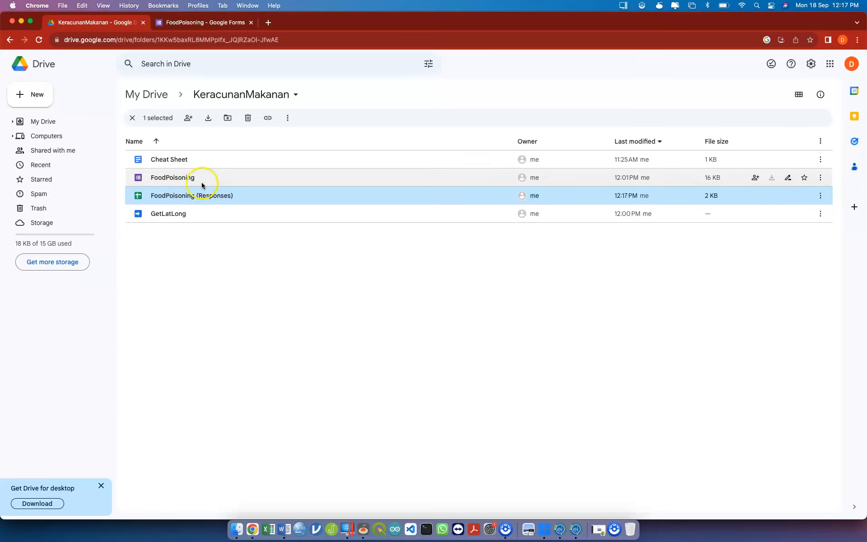
- Return to the form's responses, view the available response options, and dismiss them
click(216, 22)
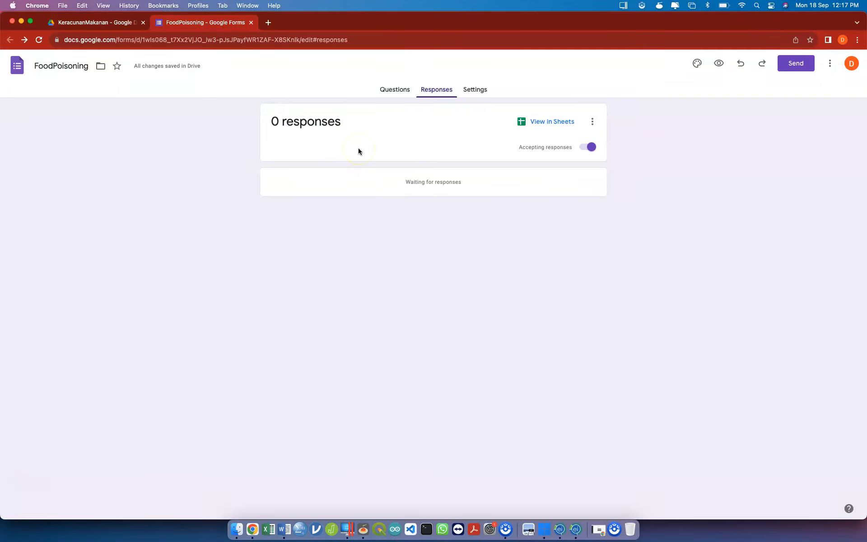
click(592, 122)
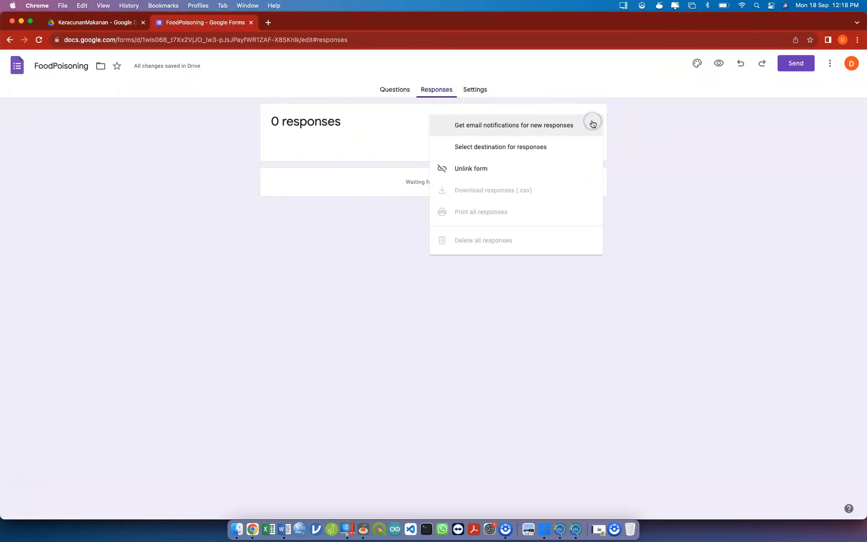
click(747, 125)
- Open the add-ons marketplace from the form, browse the apps that work with Forms, and close it
click(839, 66)
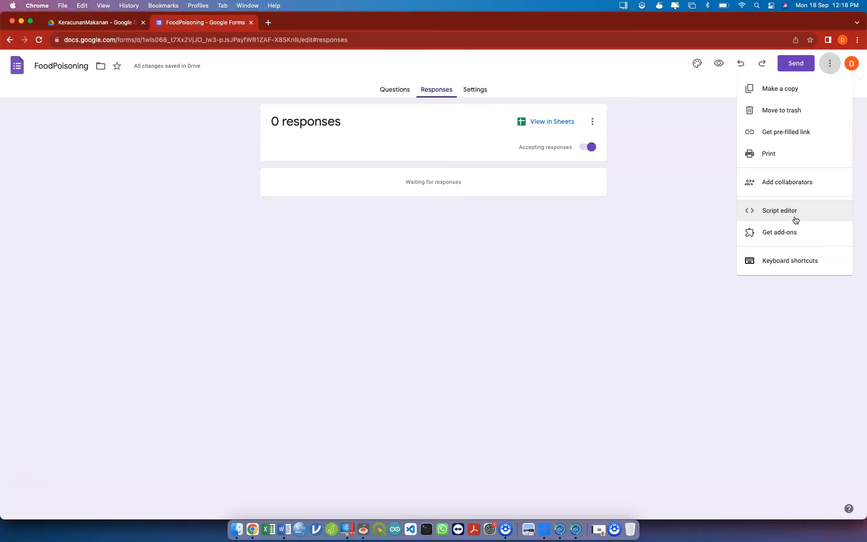
click(790, 242)
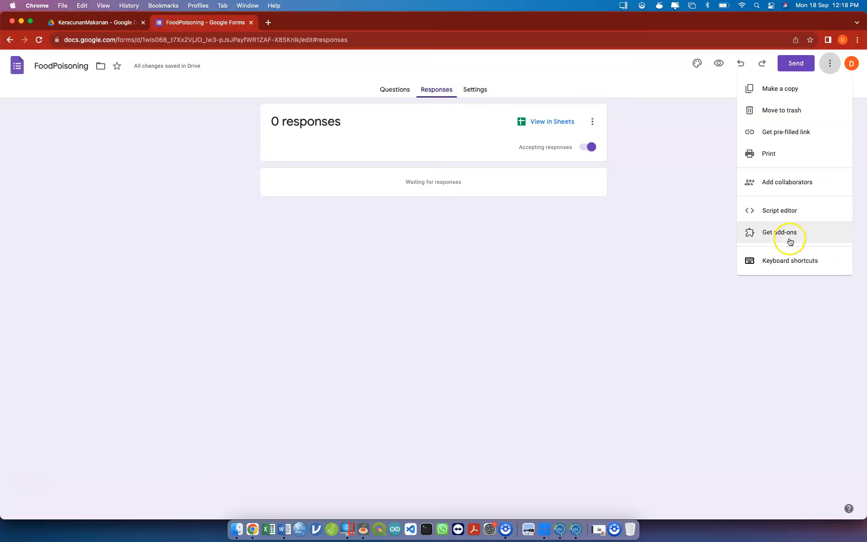
click(774, 238)
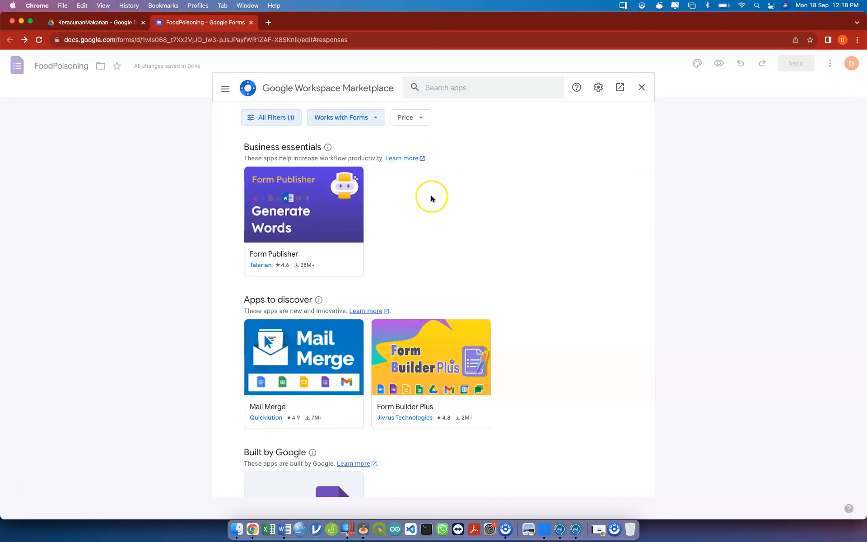
scroll(410, 253, down, 7)
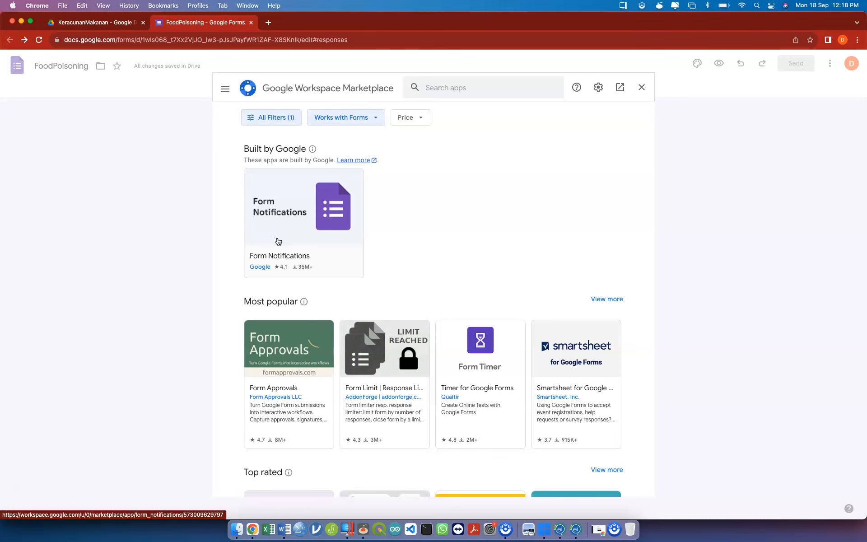
scroll(295, 277, down, 10)
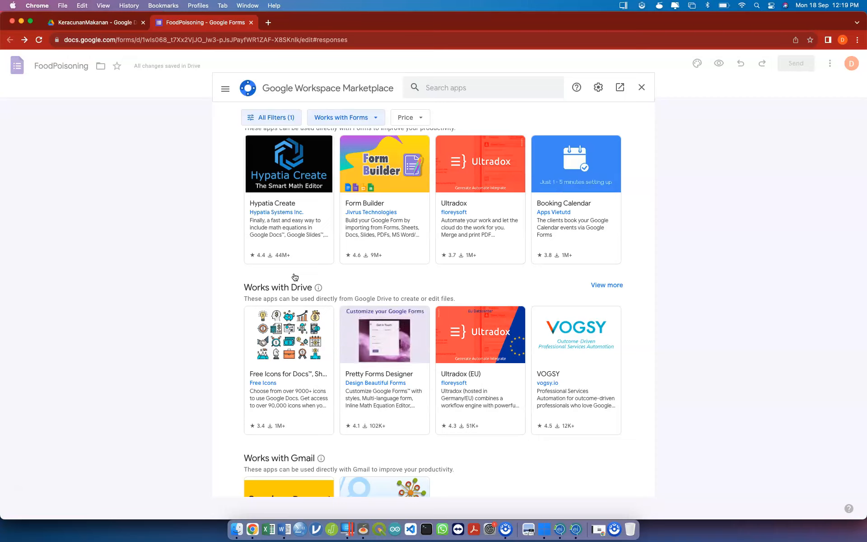
scroll(330, 305, up, 10)
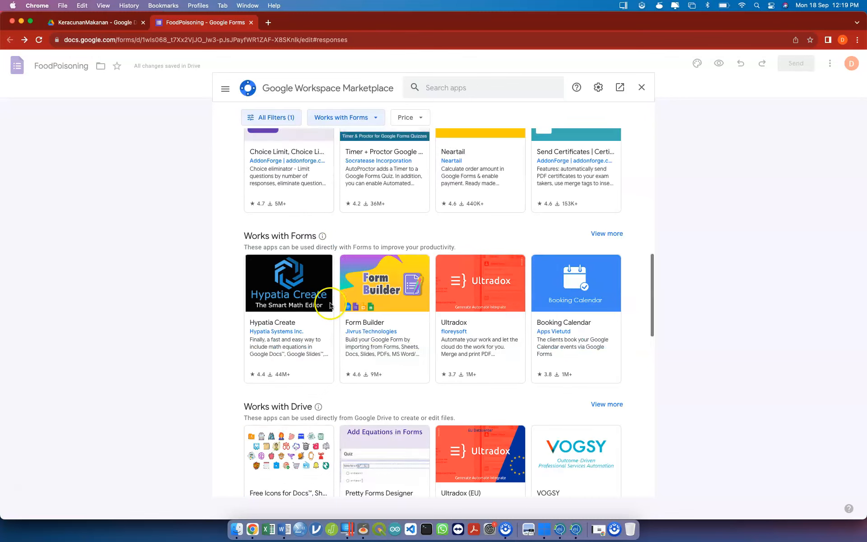
click(641, 86)
- Open the script editor for the FoodPoisoning form
click(829, 64)
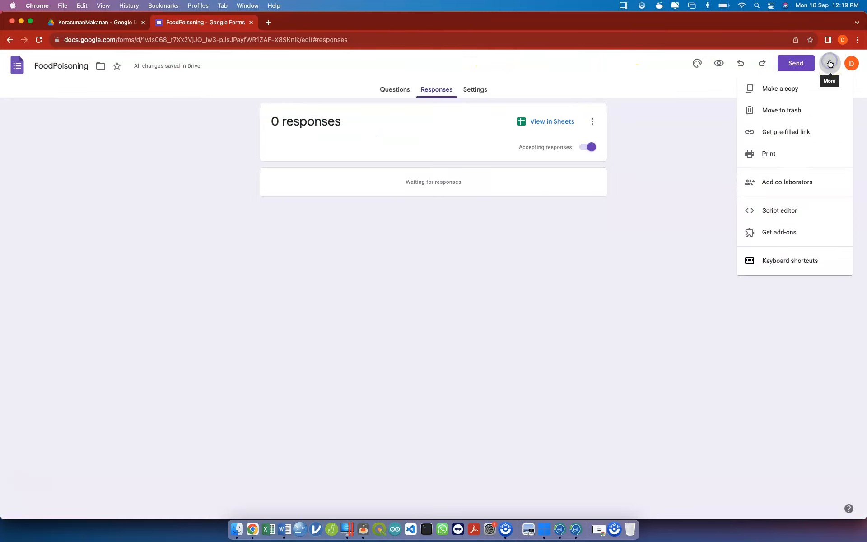
click(758, 218)
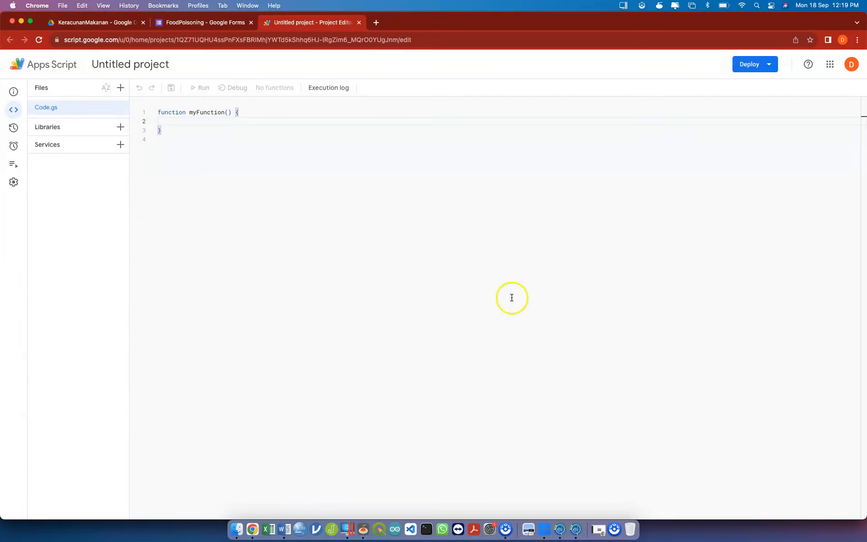
- View the script project's rename option, dismiss it, and examine the default myFunction code
click(130, 65)
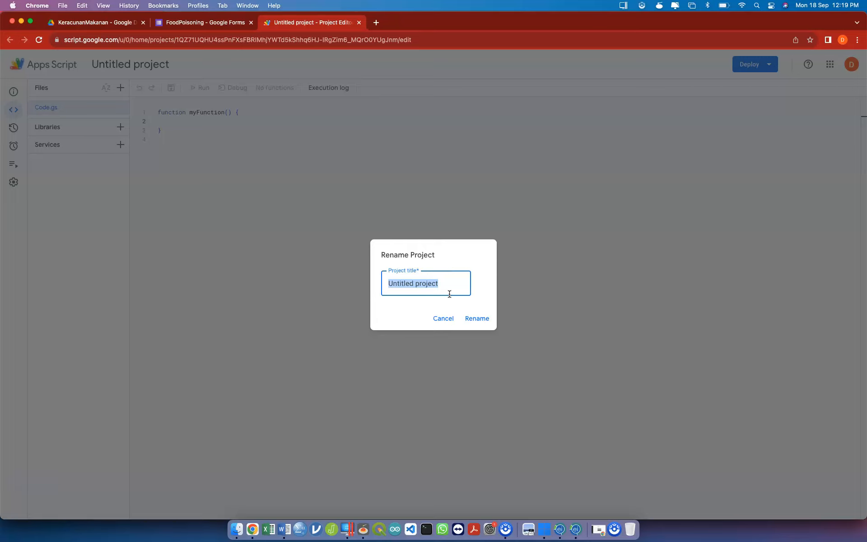
click(443, 318)
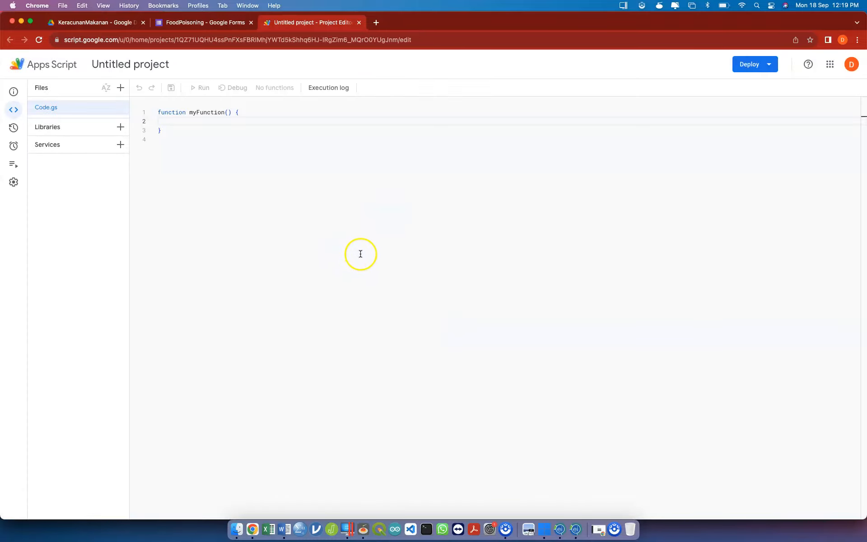
click(202, 121)
click(196, 139)
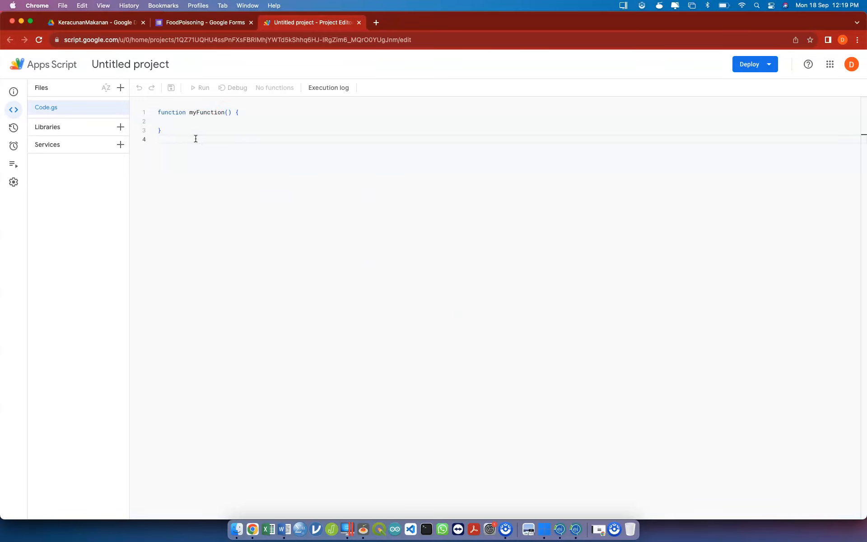
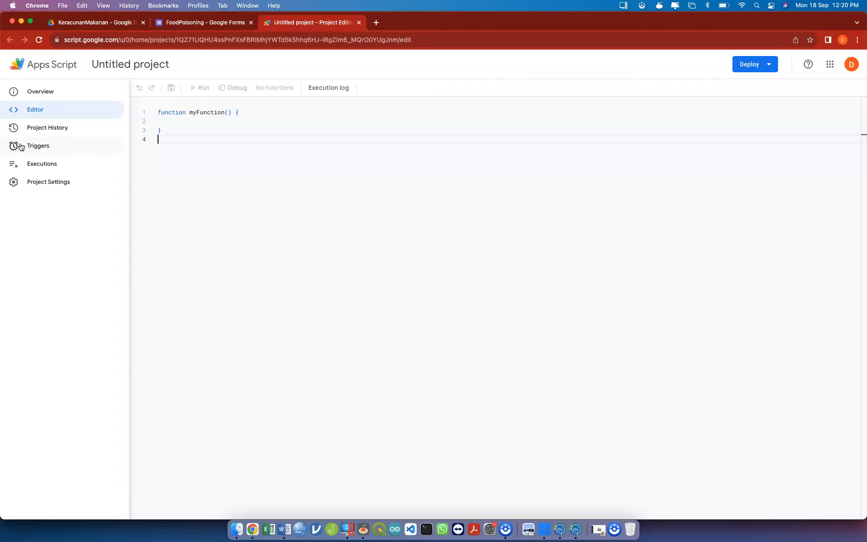
- View the options for adding a trigger to the script project, cancel, and close the script editor
click(34, 146)
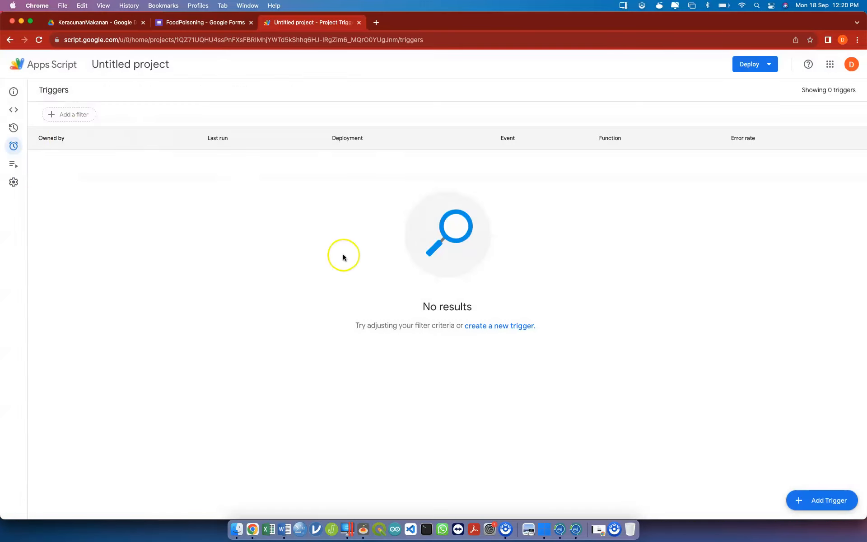
click(806, 506)
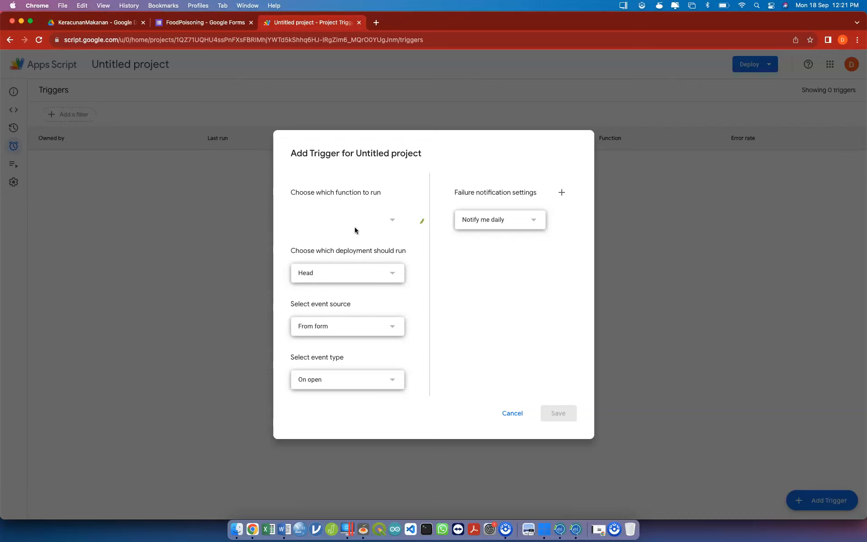
click(508, 412)
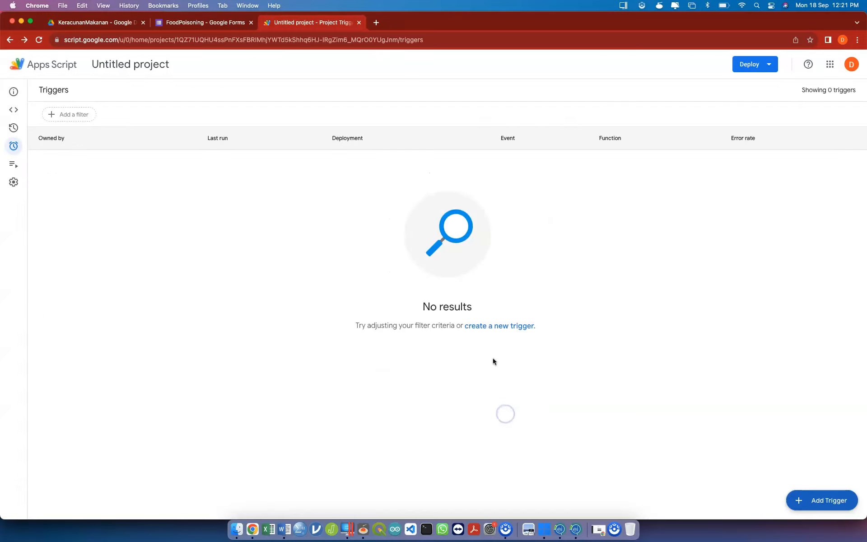
click(359, 22)
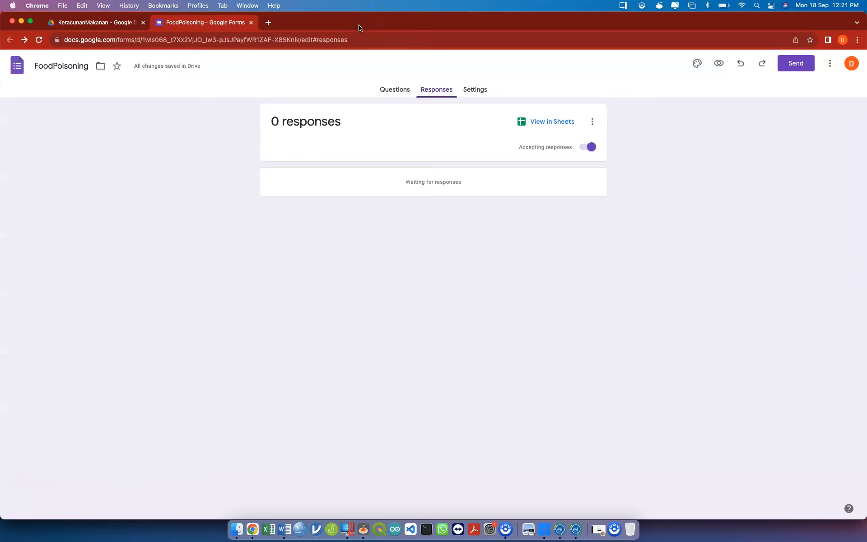
- Open the FoodPoisoning (Responses) spreadsheet from the KeracunanMakanan folder and examine its column headers from Screening to Race
click(85, 22)
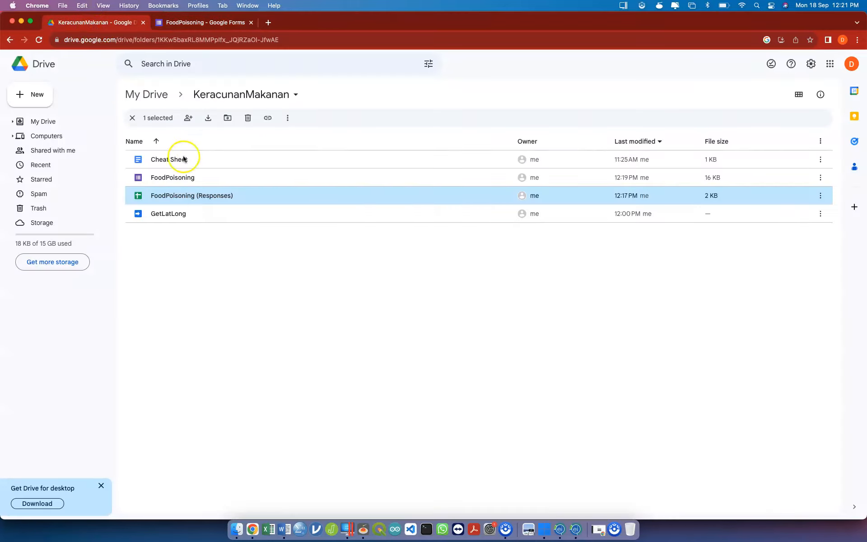
double_click(178, 194)
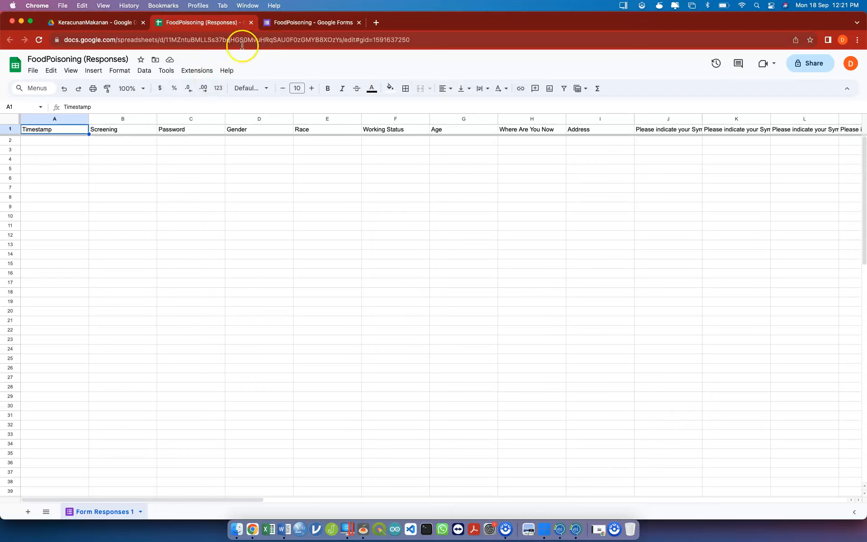
click(107, 132)
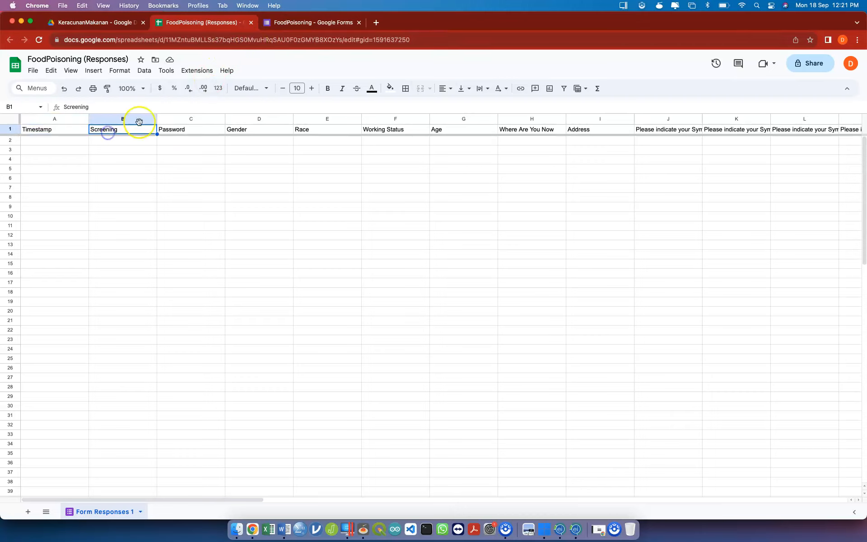
click(175, 133)
click(244, 130)
click(314, 130)
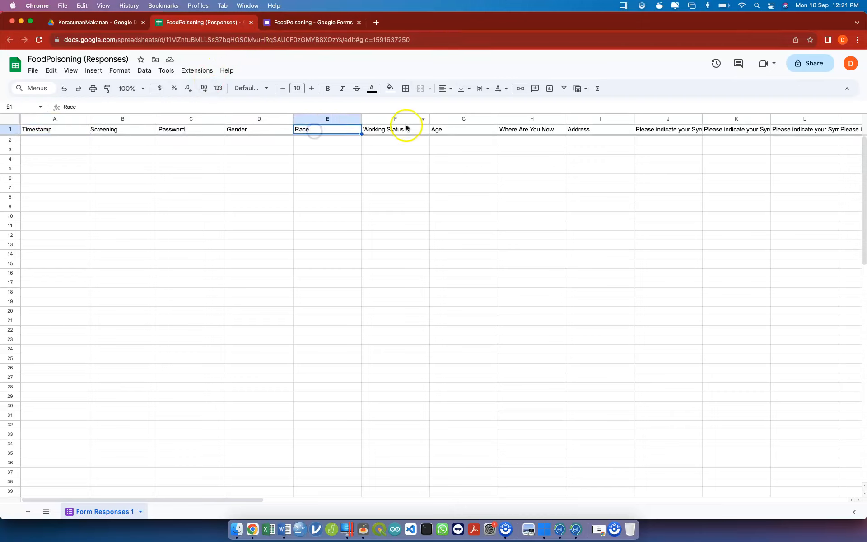
click(134, 132)
click(168, 131)
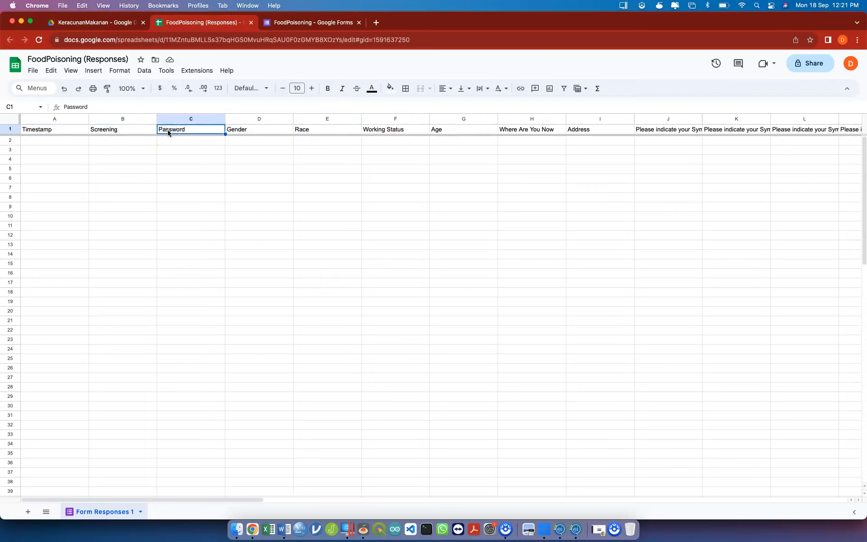
click(118, 132)
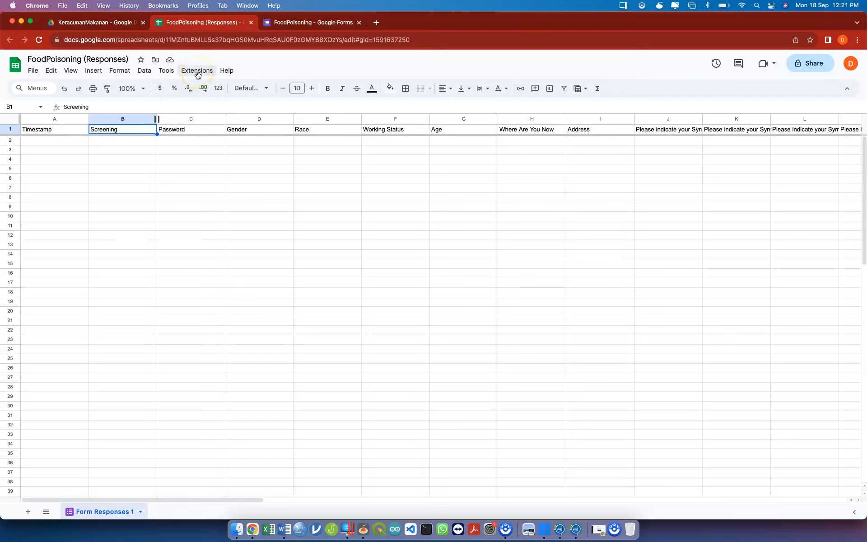
- Look through the responses spreadsheet's extension options, including add-ons, macros, Apps Script and AppSheet, and return to cell A2
click(197, 72)
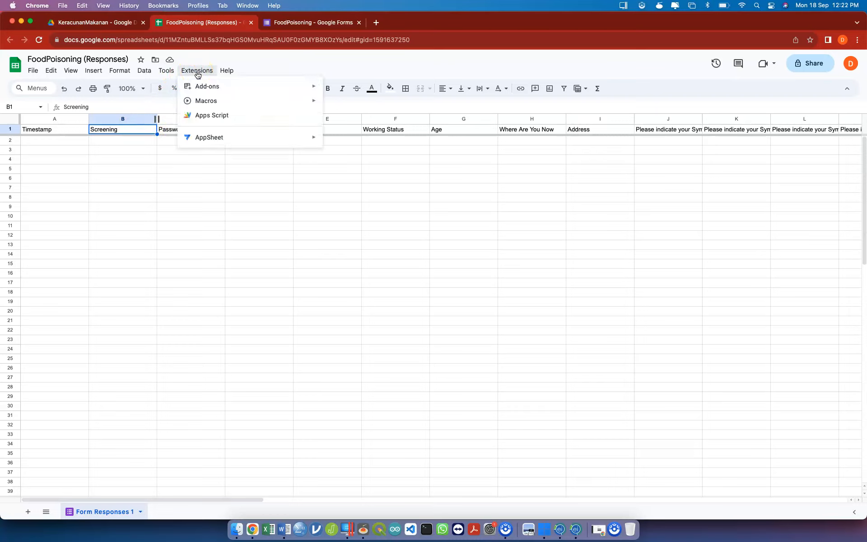
click(204, 89)
click(211, 104)
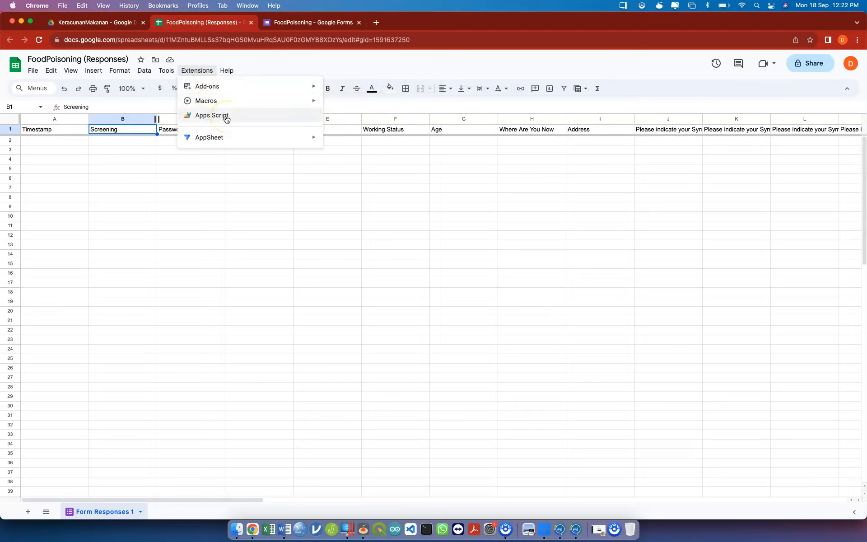
click(238, 140)
mouse_move(248, 141)
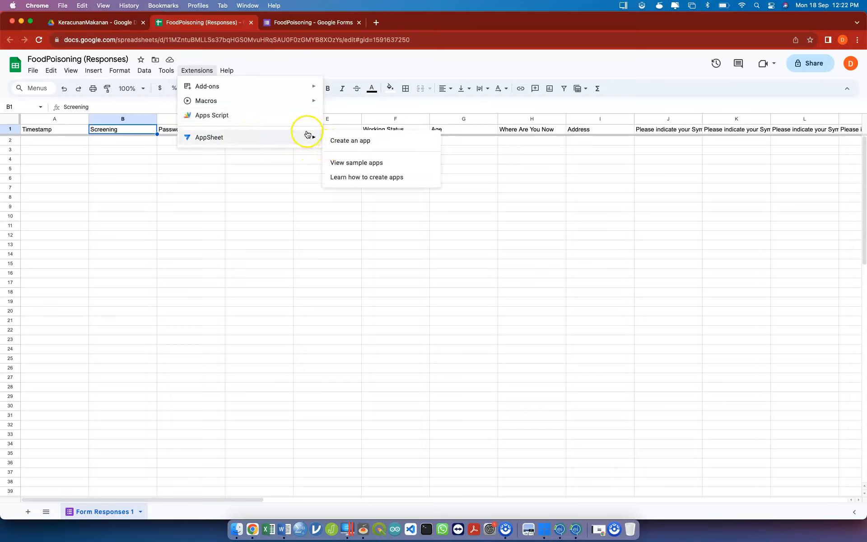
click(295, 179)
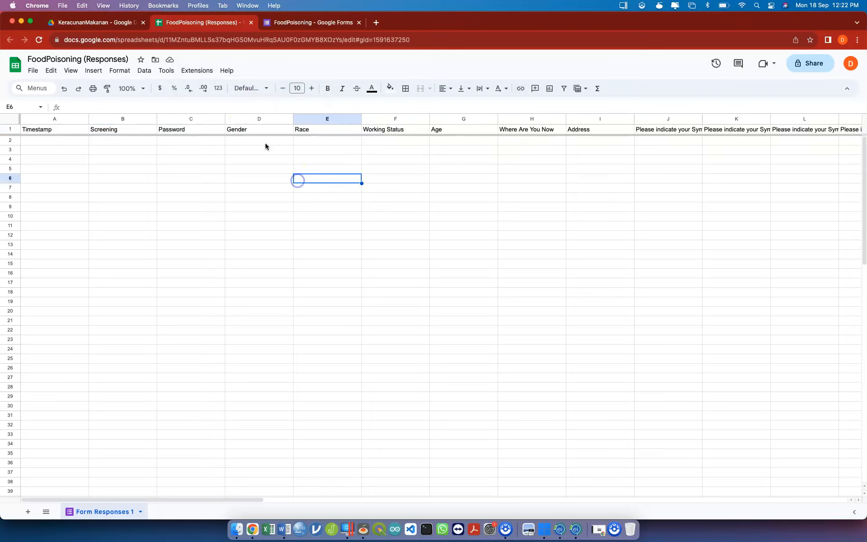
click(70, 144)
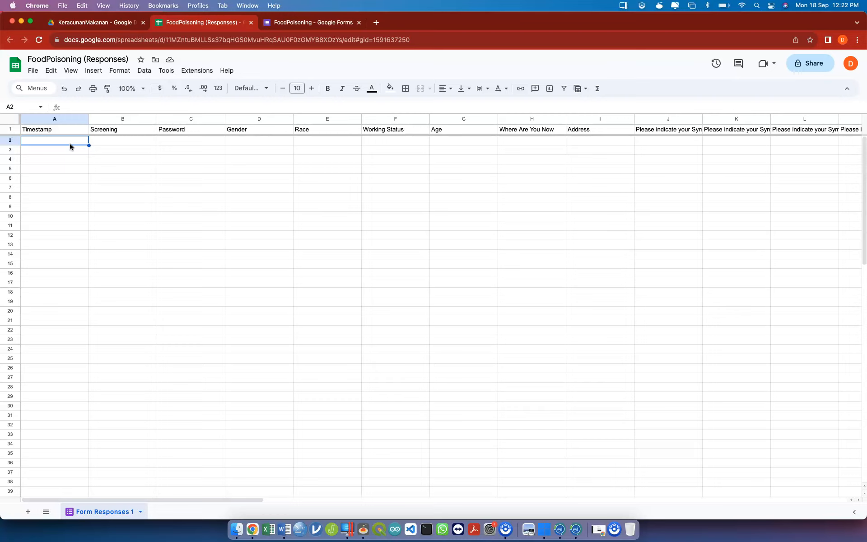
- Close the FoodPoisoning form and reopen it from the KeracunanMakanan folder in Google Drive
click(301, 24)
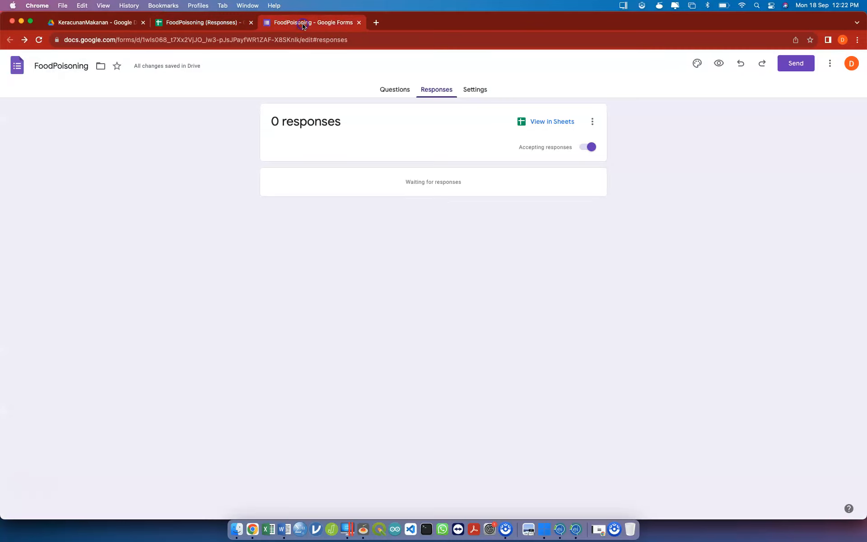
click(359, 23)
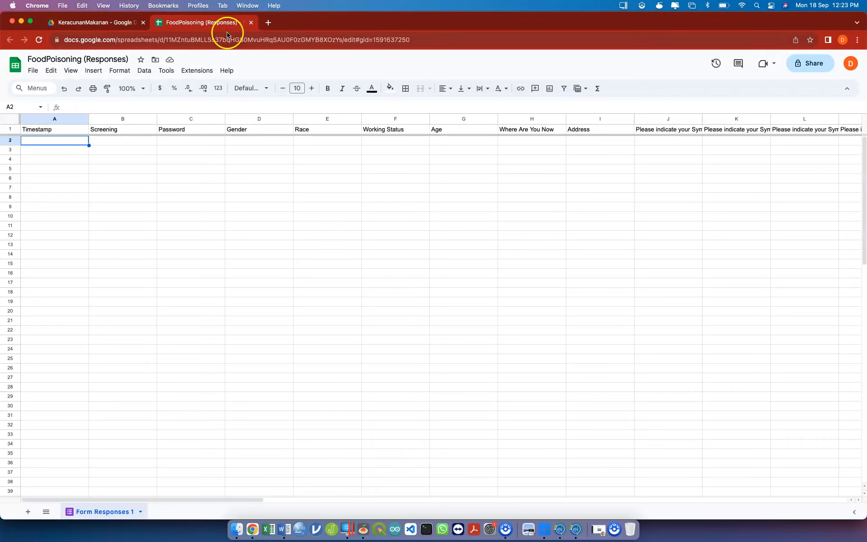
click(122, 22)
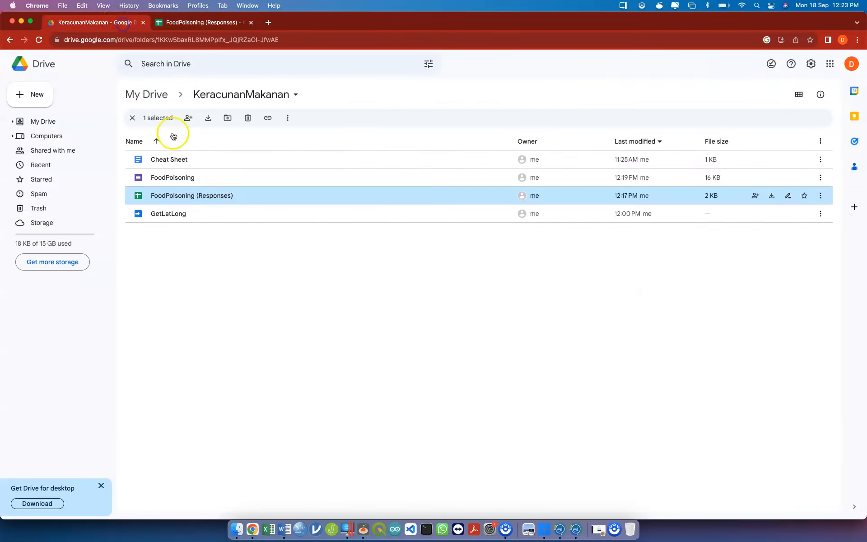
double_click(186, 178)
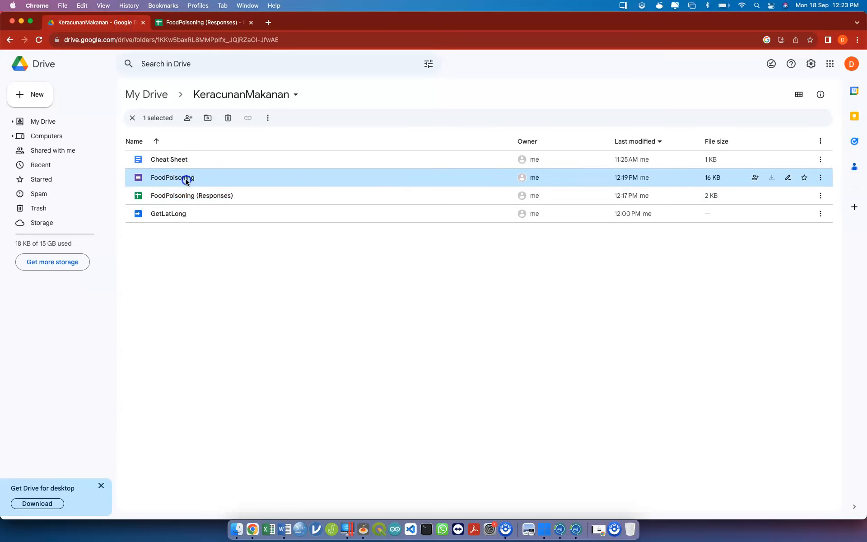
drag(325, 20, 204, 17)
click(279, 24)
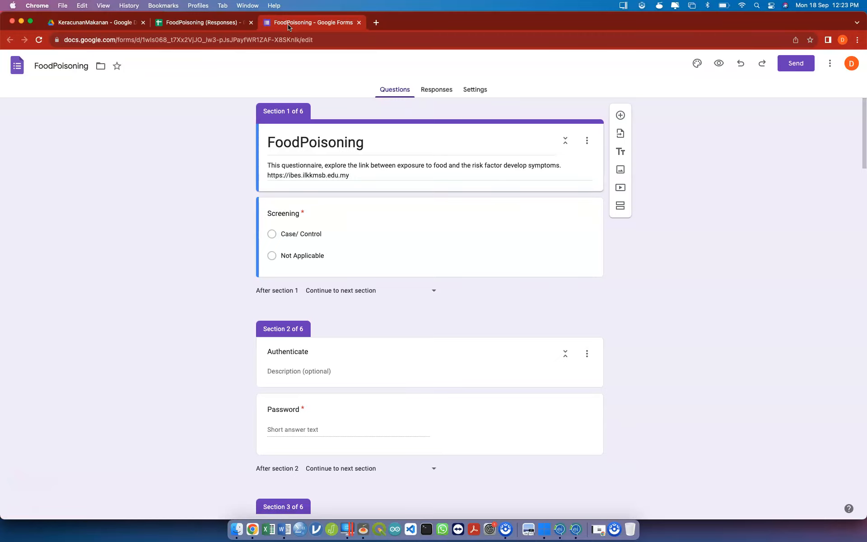
- Copy the FoodPoisoning form's embed HTML code from its send options
click(829, 67)
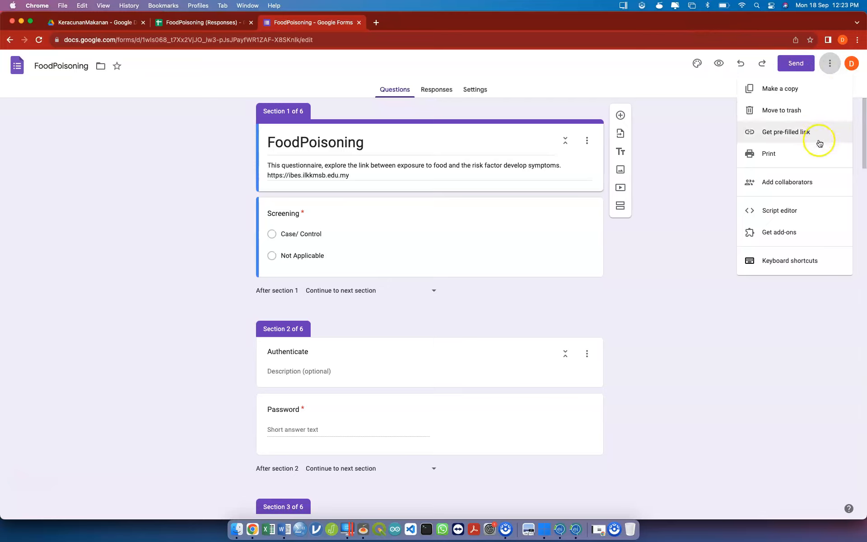
click(801, 66)
click(801, 66)
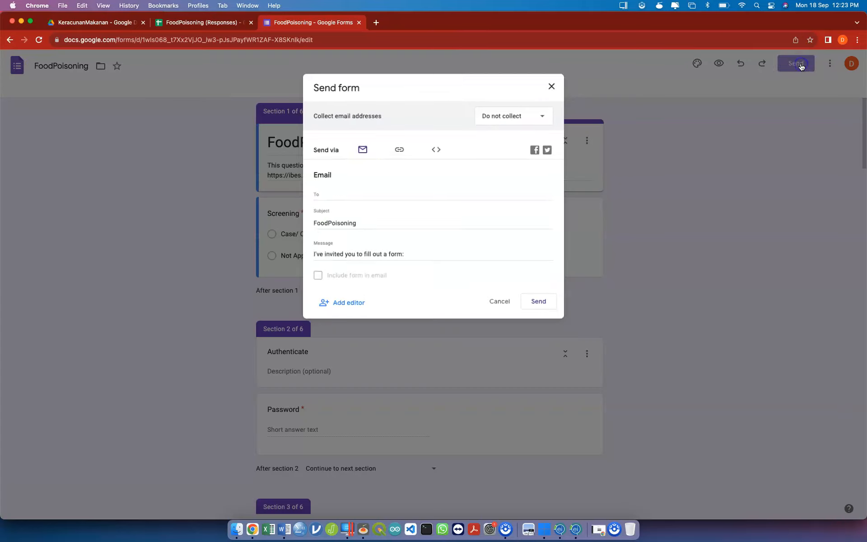
scroll(441, 154, up, 5)
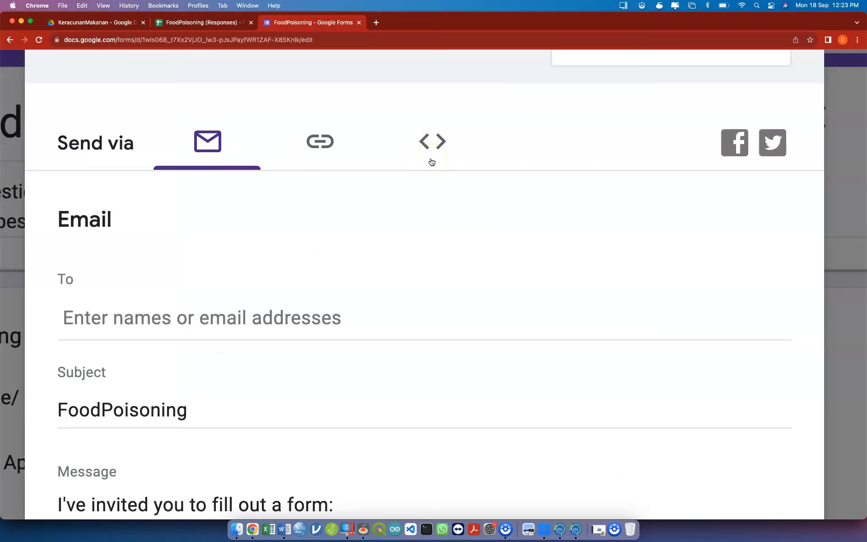
click(432, 161)
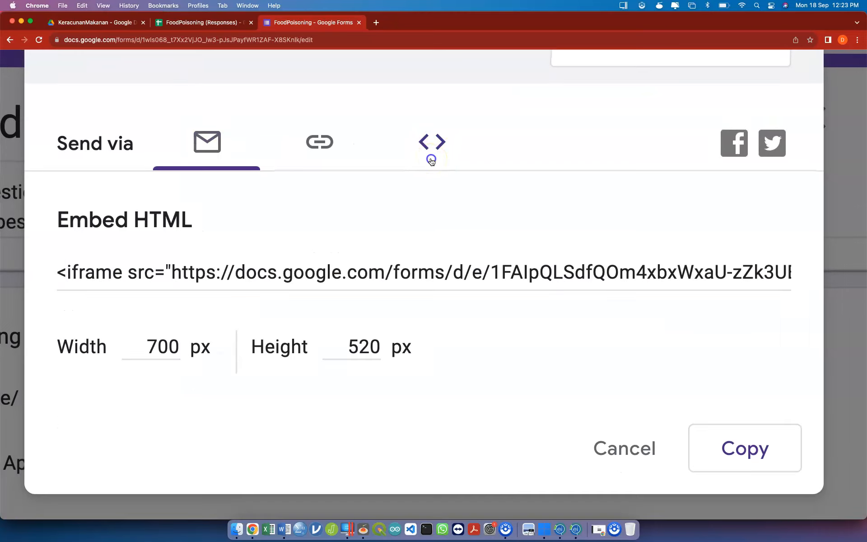
click(382, 266)
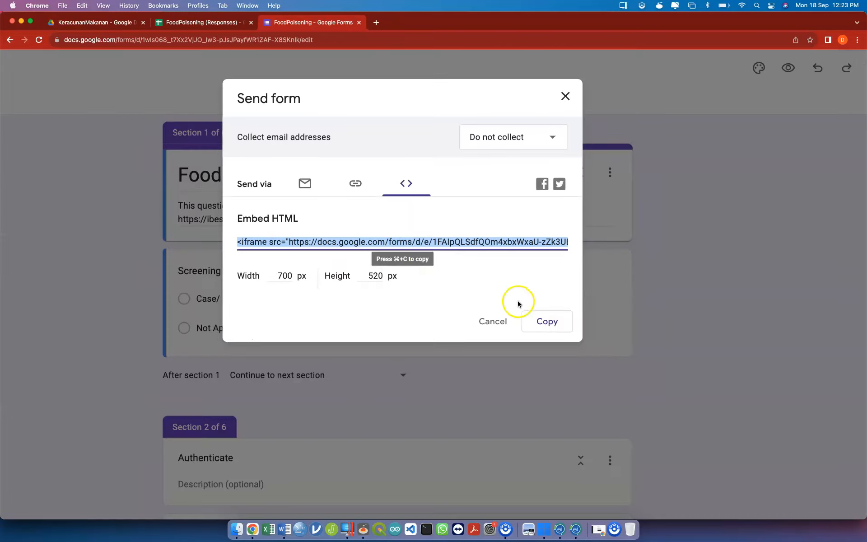
click(732, 434)
- Switch to the other Chrome window containing Bitly and open the IBES e-learning site in a new tab
key(ctrl+Up)
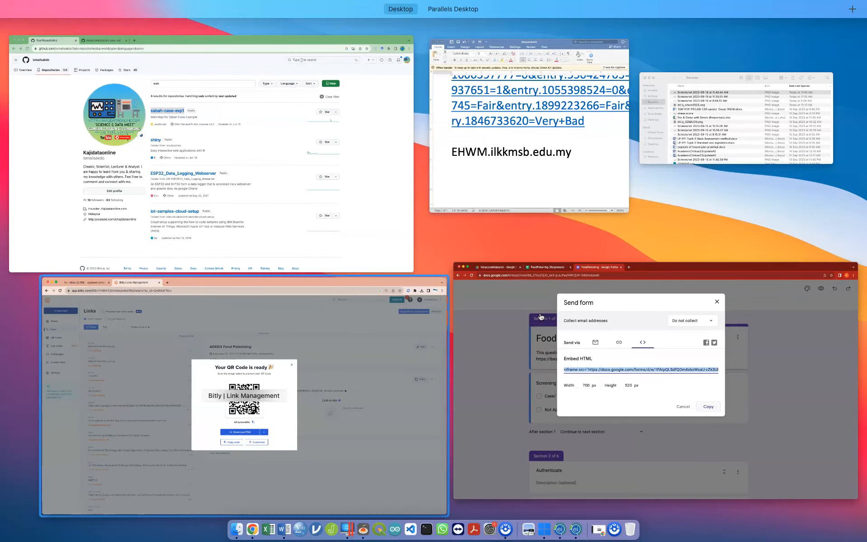
click(244, 396)
click(267, 22)
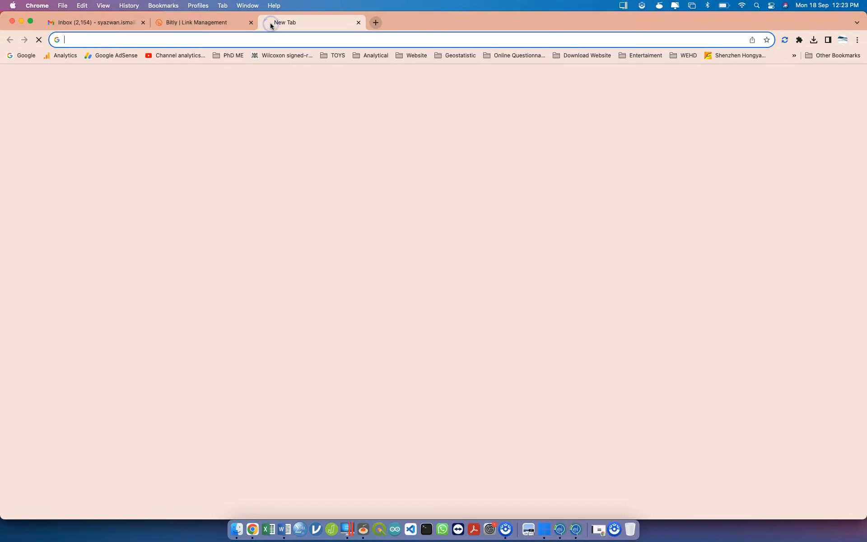
text(ibes)
key(Return)
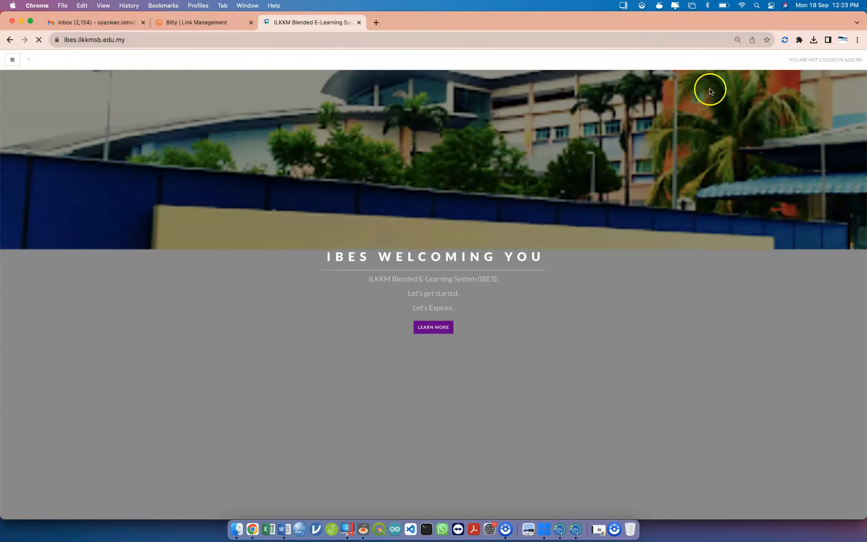
- Log in to the IBES site with the saved account username and password
click(853, 59)
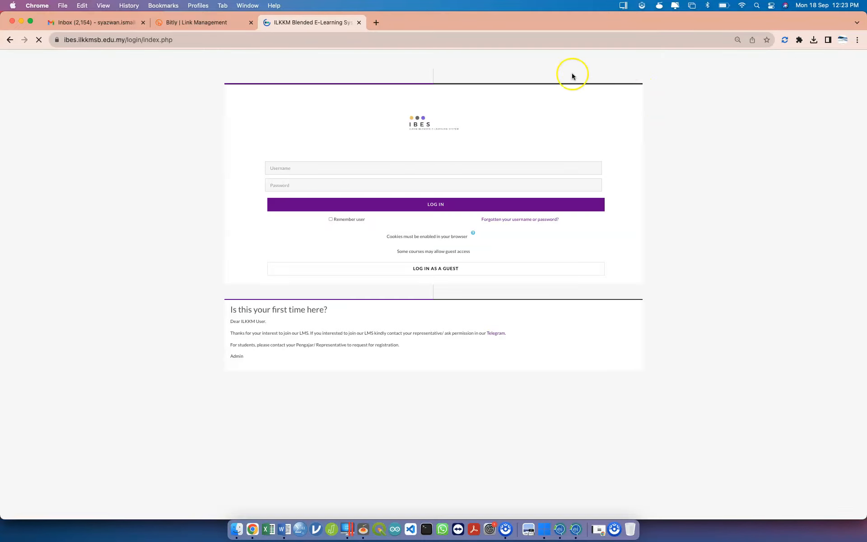
click(355, 167)
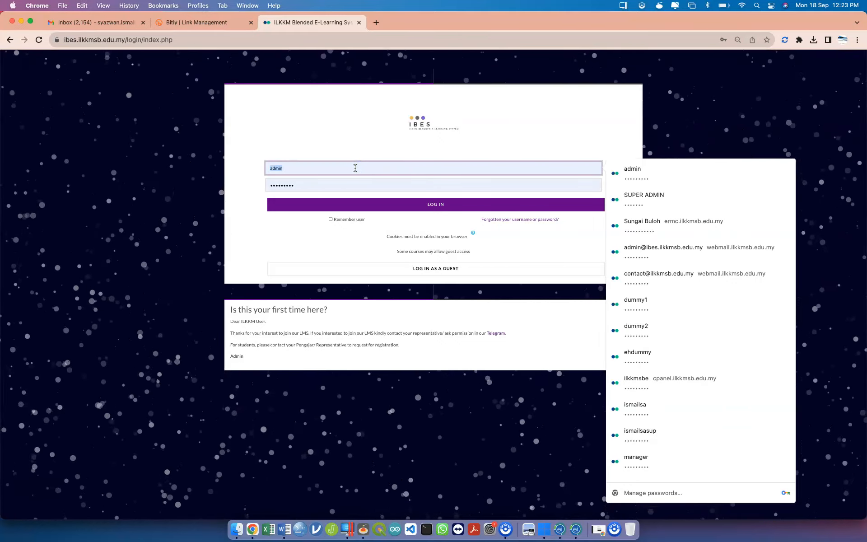
key(super+a)
text(is)
click(356, 190)
click(332, 205)
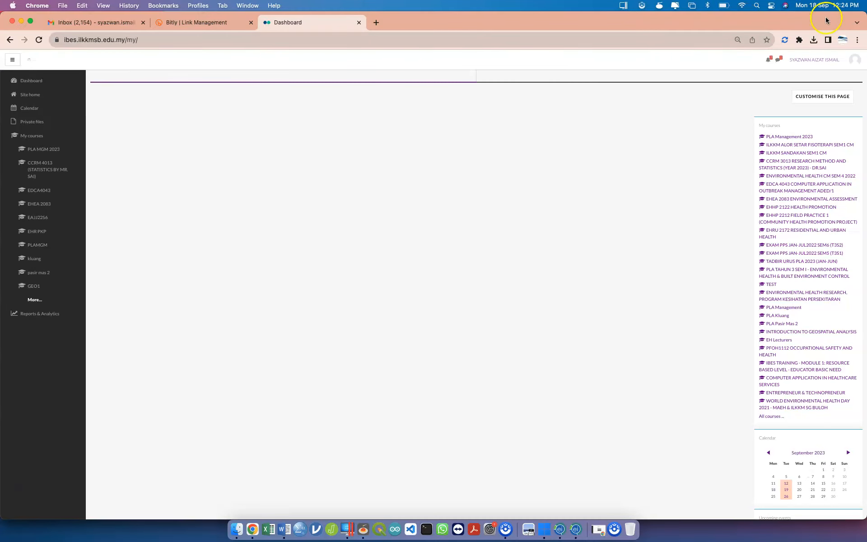
- Open the blog entries from the account's profile and start a new blog entry
click(852, 61)
click(846, 93)
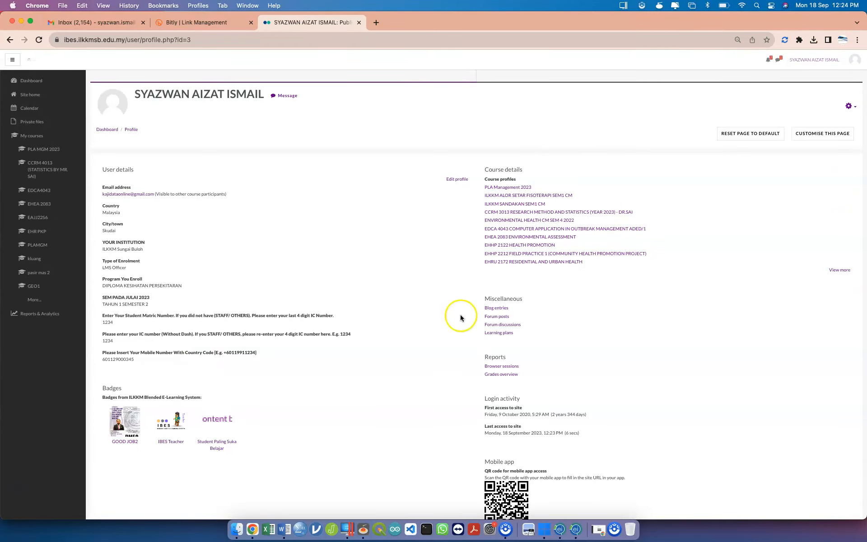
click(500, 308)
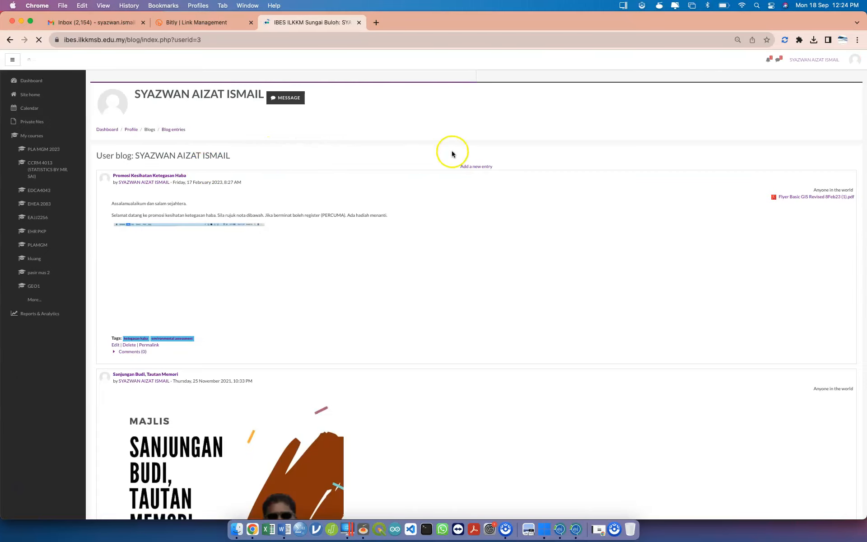
click(487, 167)
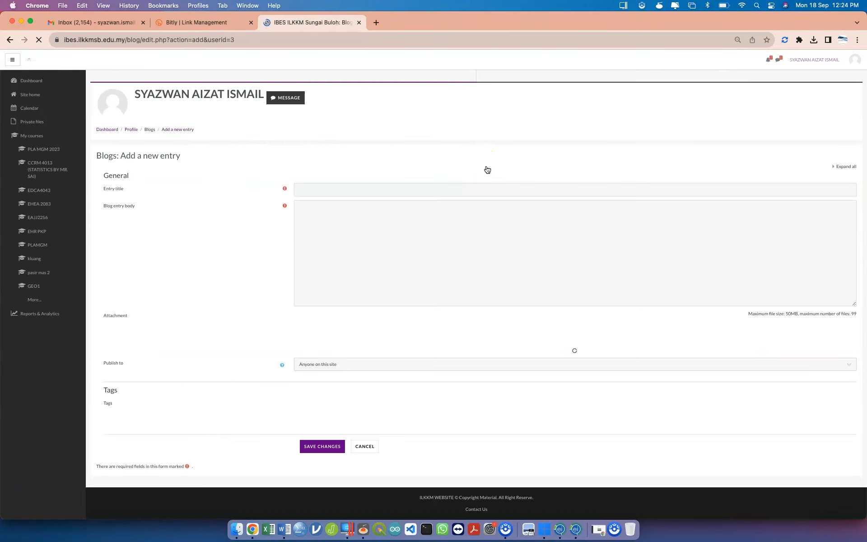
- Title the new blog entry "Borang Soal Selidik"
click(400, 184)
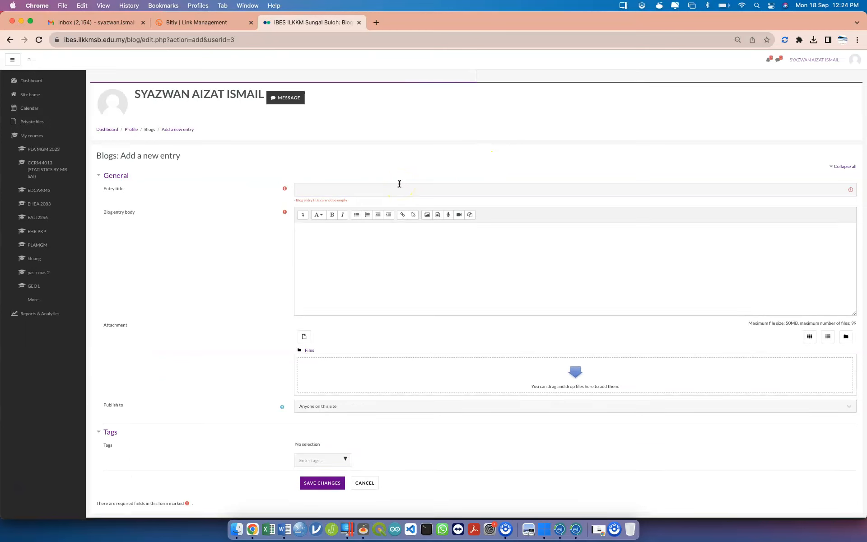
click(399, 183)
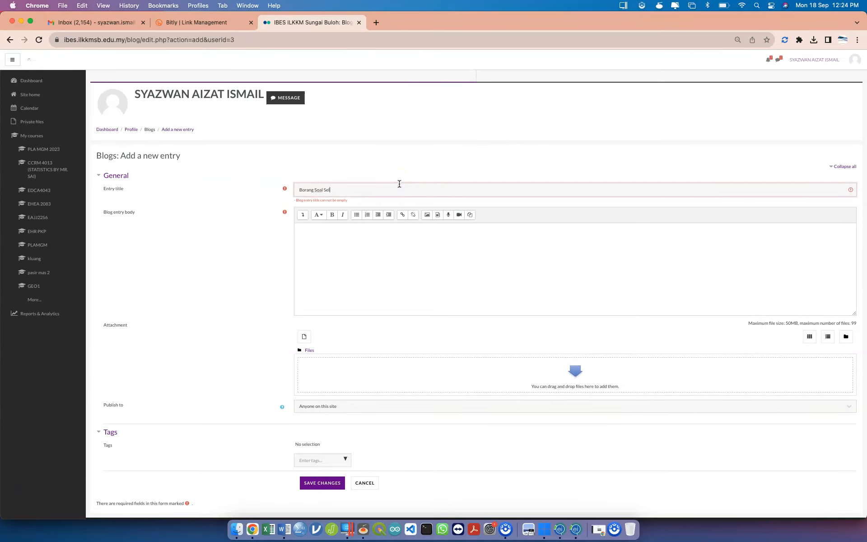
key(Tab)
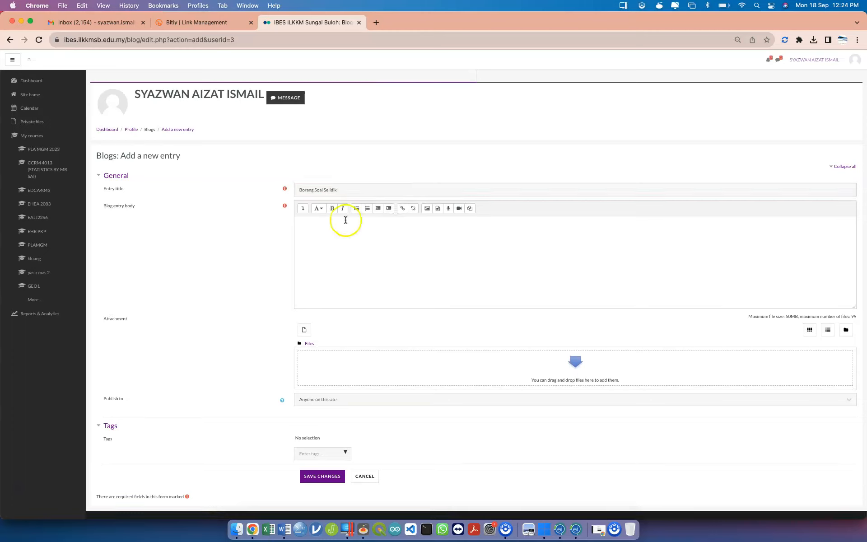
- Replace the blog entry body's HTML source with the copied FoodPoisoning iframe embed code and return to the visual editor
click(299, 213)
click(479, 218)
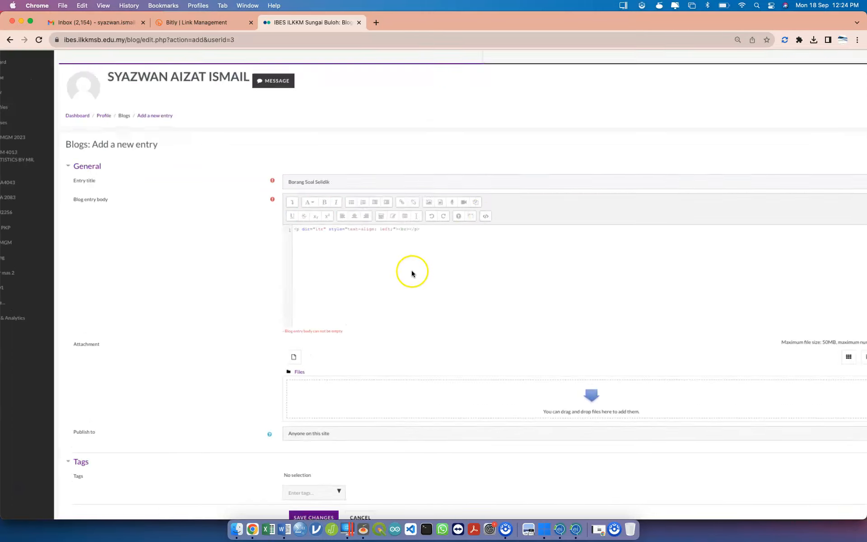
click(372, 205)
key(super+a)
key(super+v)
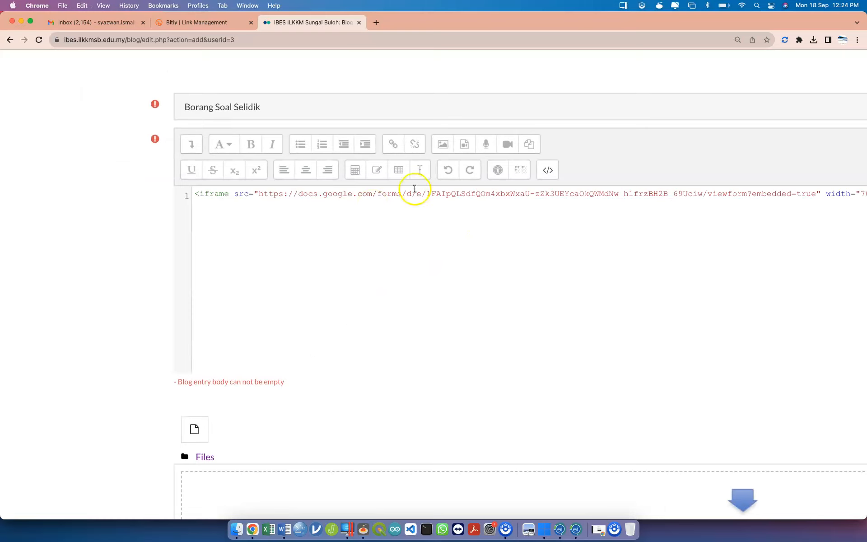
click(545, 170)
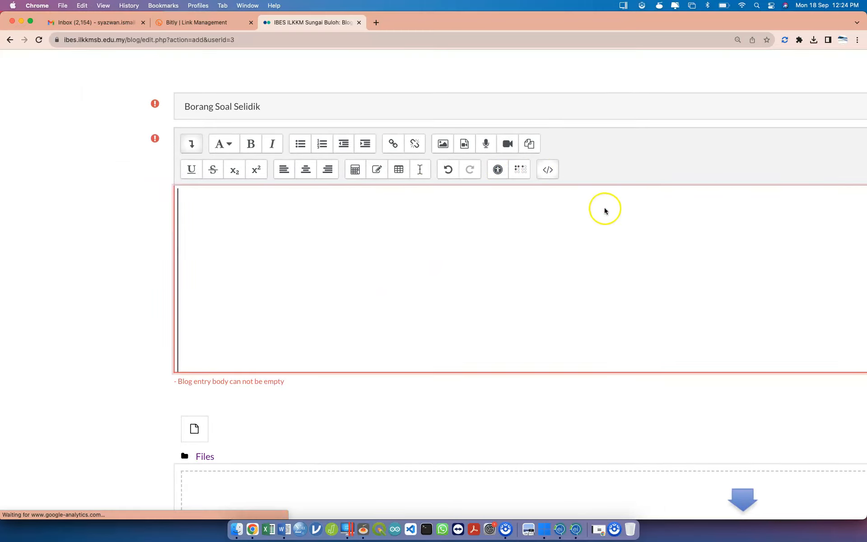
- Check the embedded form in the blog entry body and save the entry
scroll(573, 262, up, 2)
scroll(572, 267, down, 3)
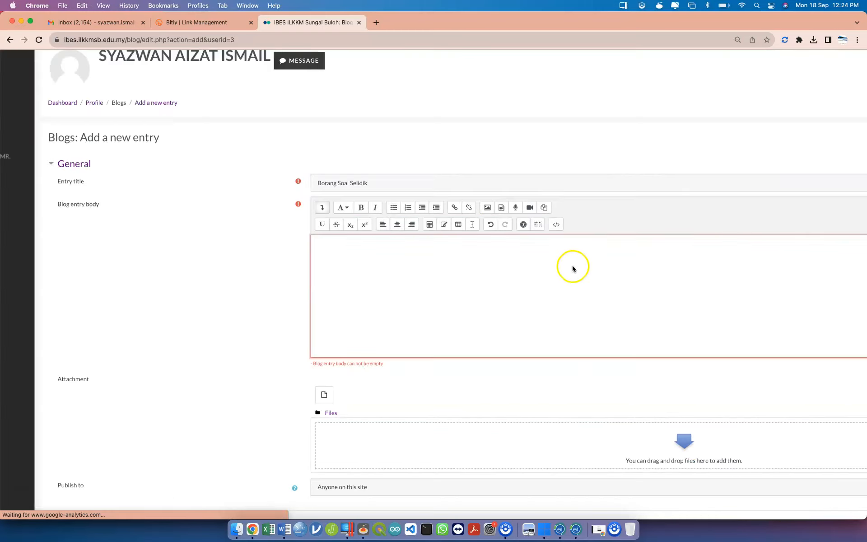
scroll(572, 286, down, 5)
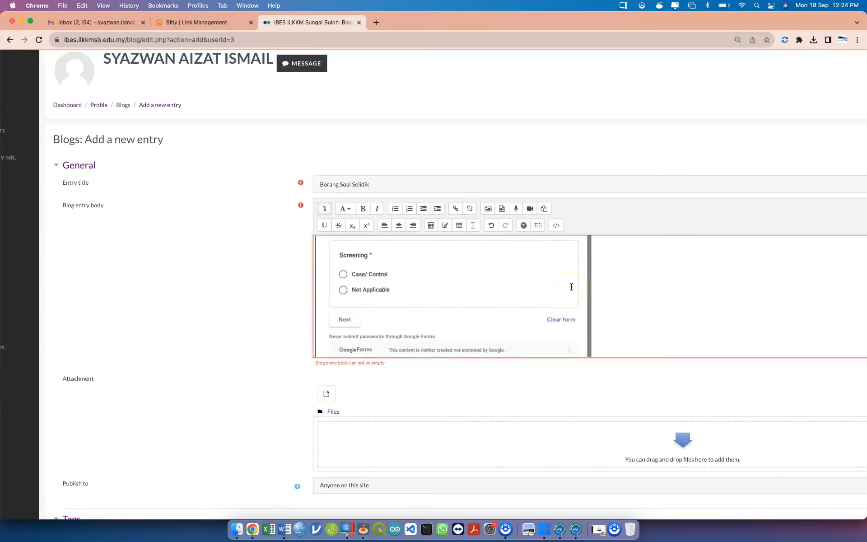
scroll(571, 287, down, 2)
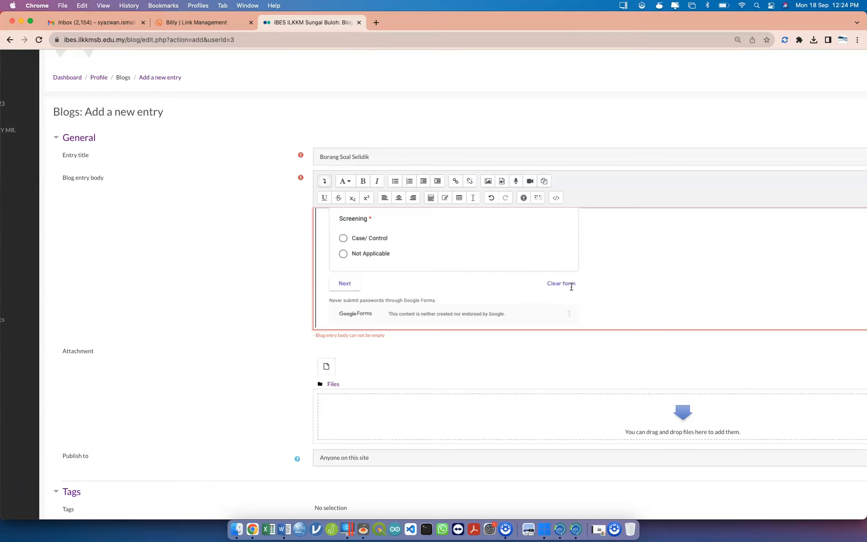
click(521, 330)
scroll(451, 348, down, 5)
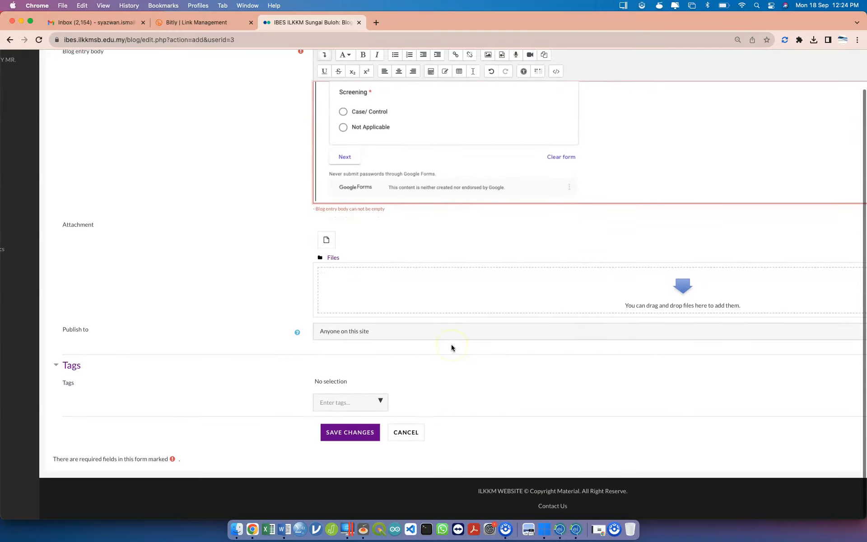
click(365, 435)
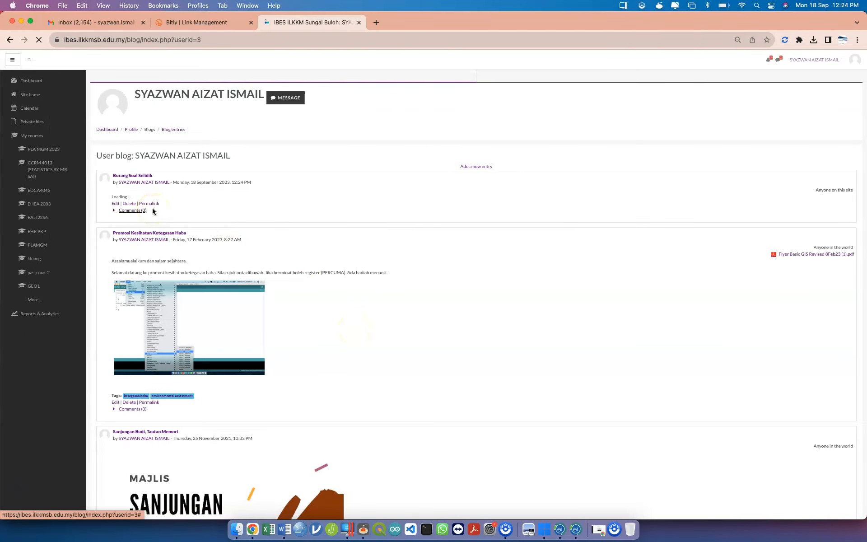
- Switch to the Chrome window with the FoodPoisoning form and close its Send form dialog
click(164, 196)
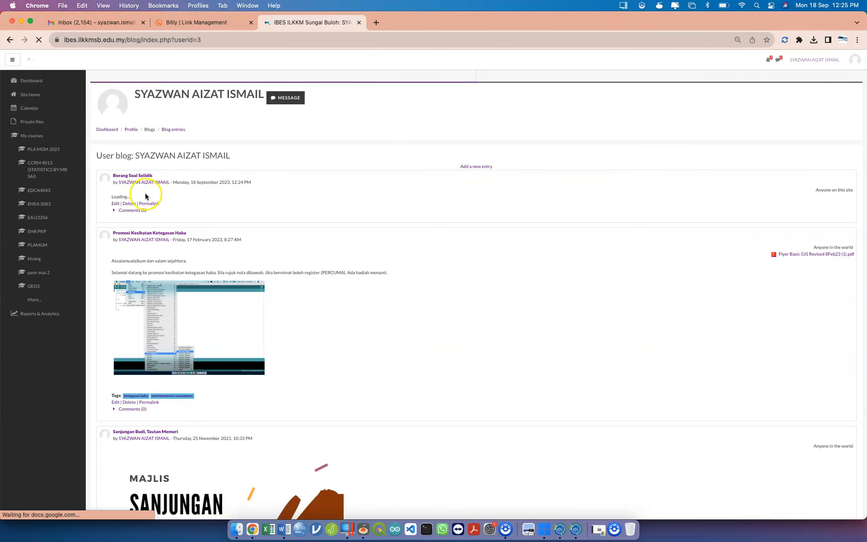
key(ctrl+Up)
click(646, 370)
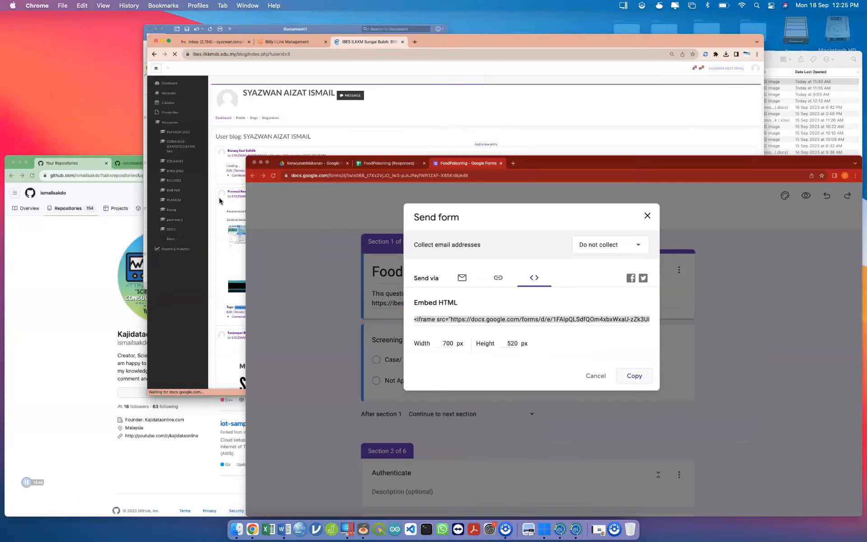
click(500, 326)
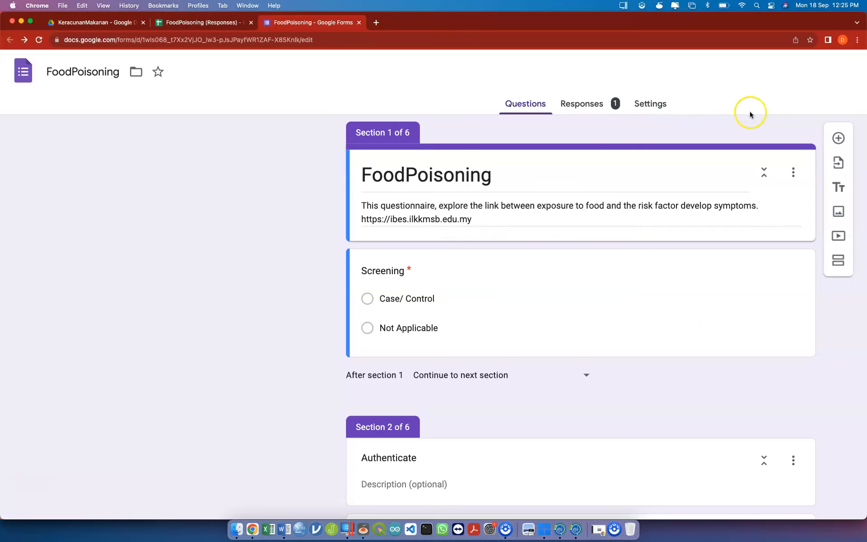
scroll(676, 170, right, 5)
scroll(675, 180, down, 2)
scroll(674, 180, down, 2)
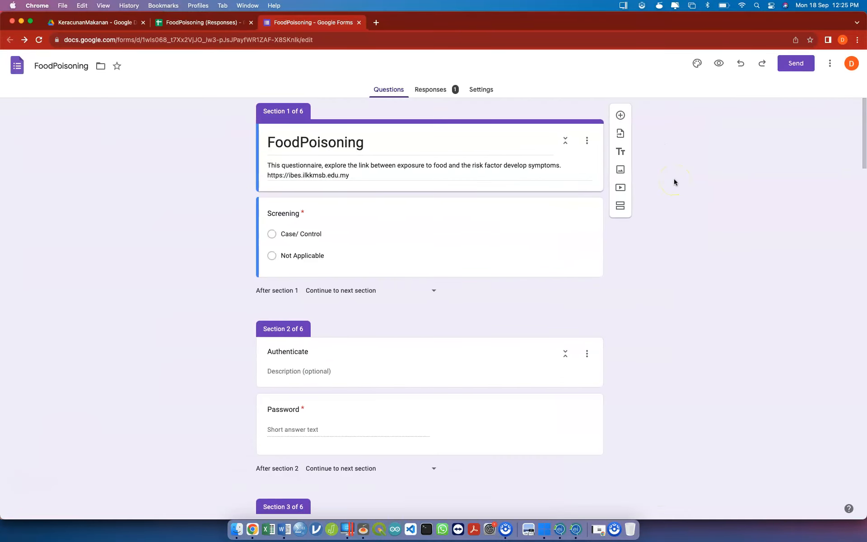
- Review the FoodPoisoning form's email, link and embed HTML send options, then close them without sending
click(795, 63)
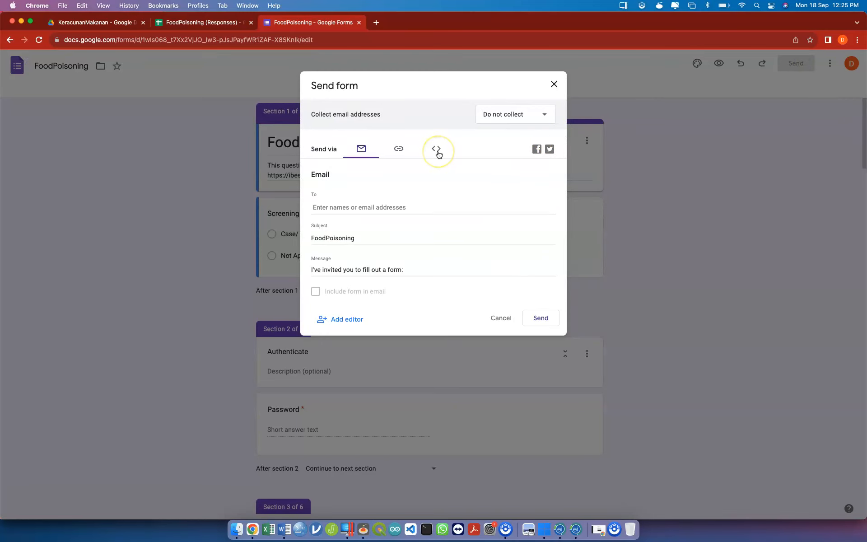
scroll(436, 149, up, 5)
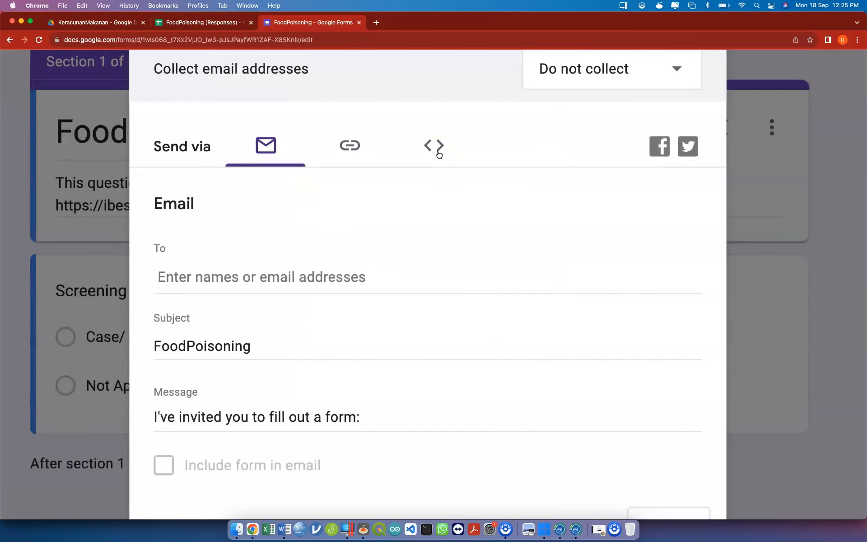
click(361, 157)
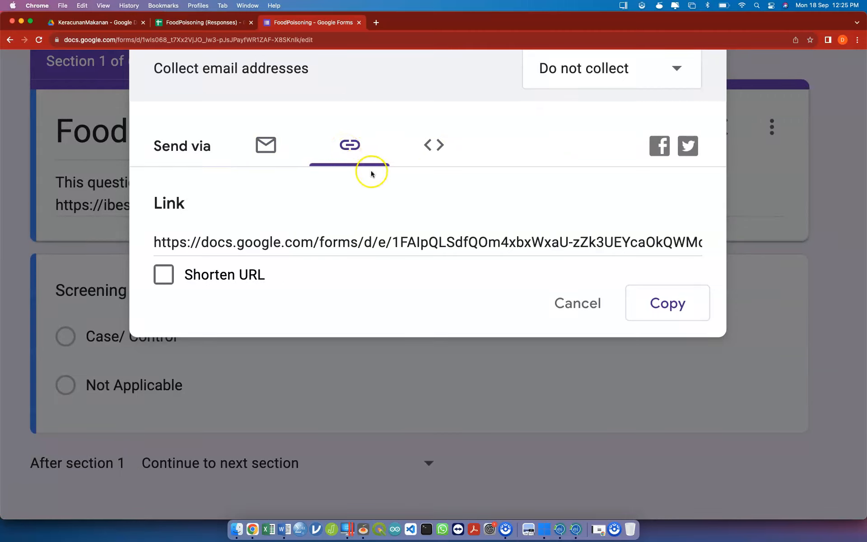
click(411, 161)
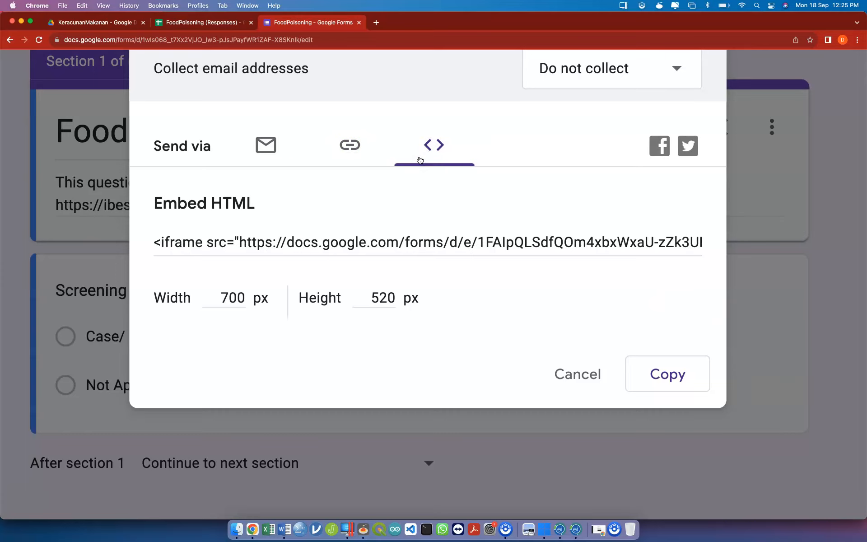
click(279, 157)
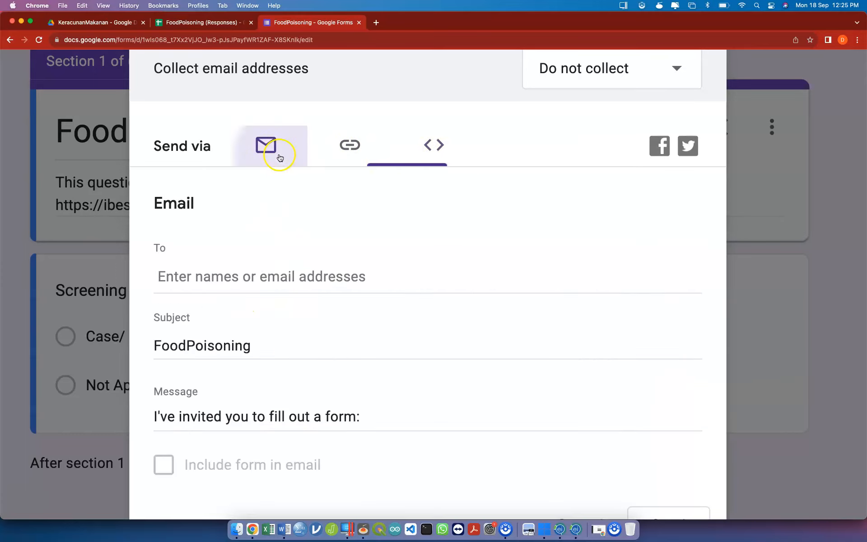
scroll(343, 194, down, 5)
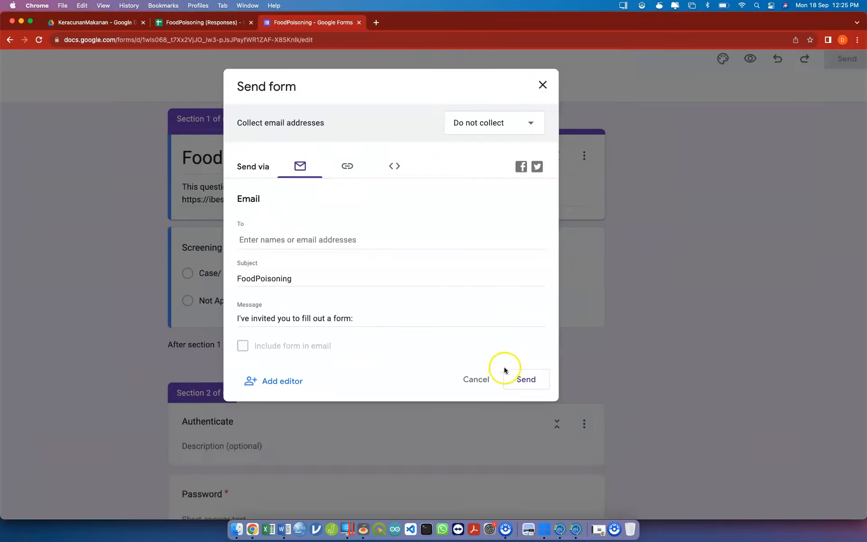
click(465, 382)
- Reopen the form's send options and select the full embed HTML code
click(801, 68)
click(430, 150)
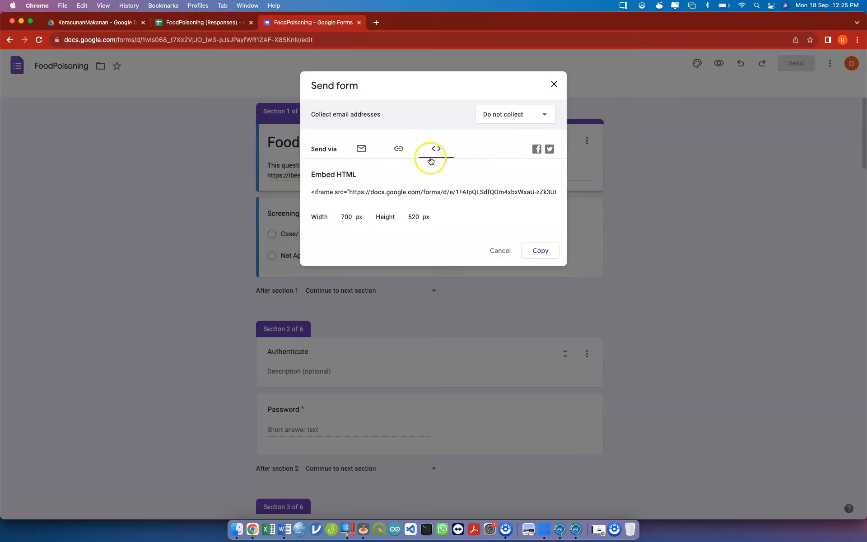
click(429, 190)
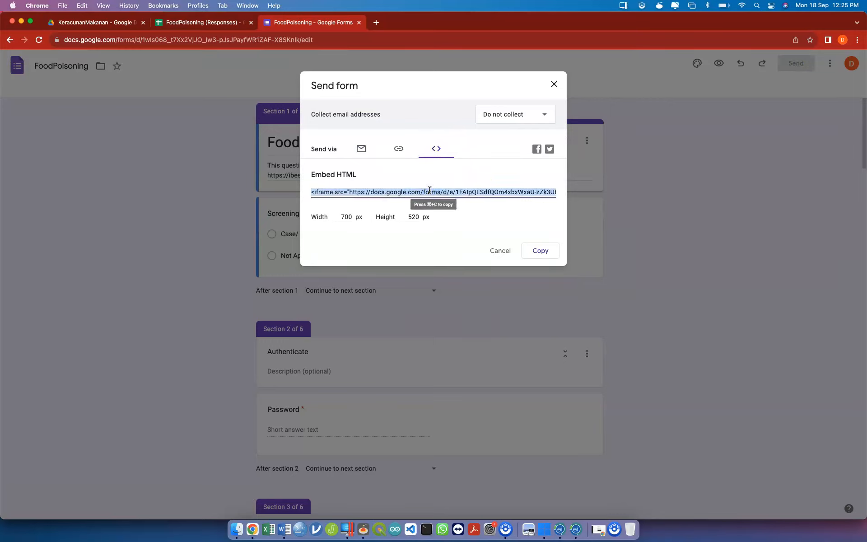
key(ctrl+Up)
key(ctrl+Up)
- Search for "google site" in a new tab, go to Google Sites and open the existing recent site for editing
click(376, 21)
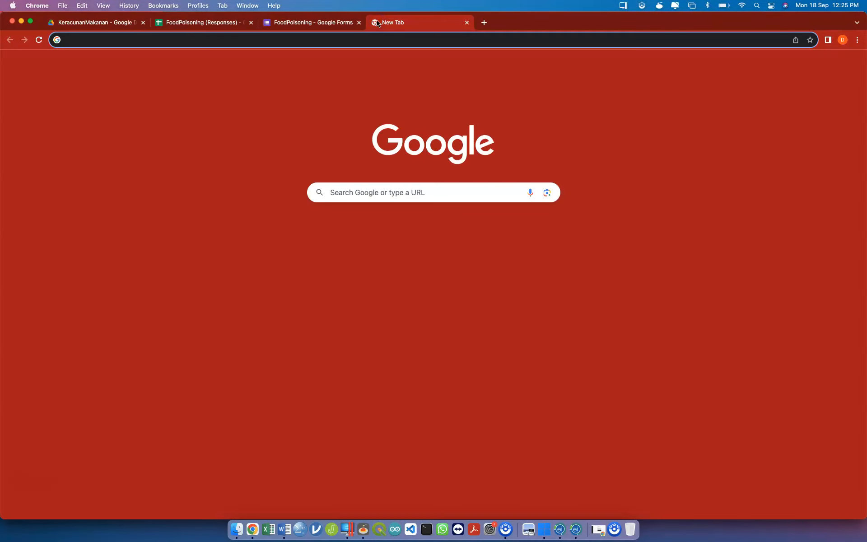
text(google site)
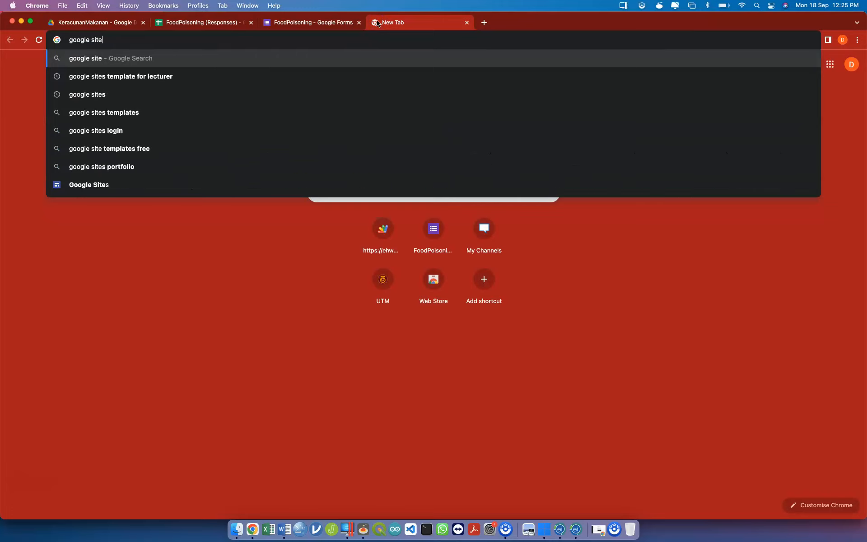
key(Return)
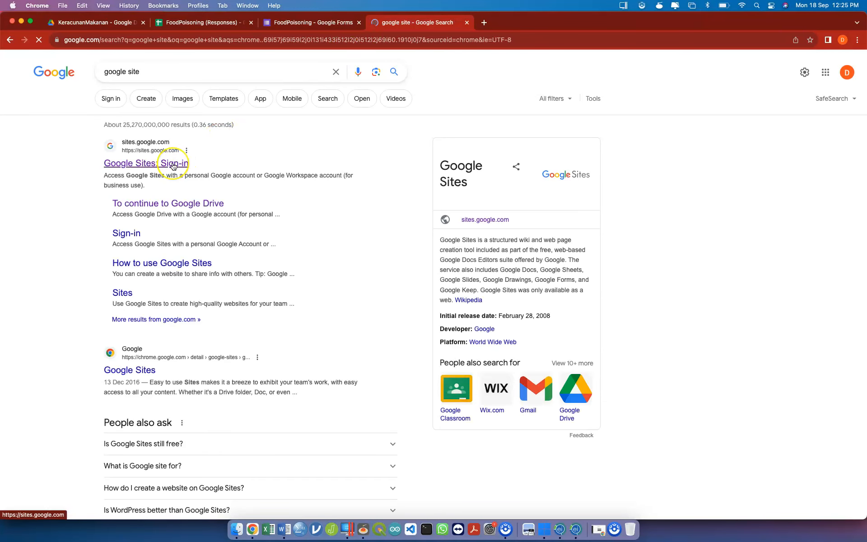
click(173, 166)
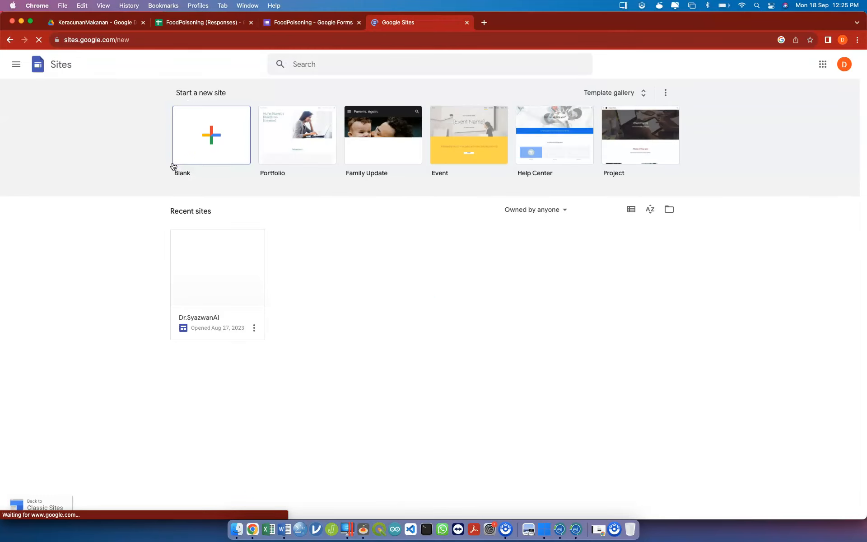
click(221, 256)
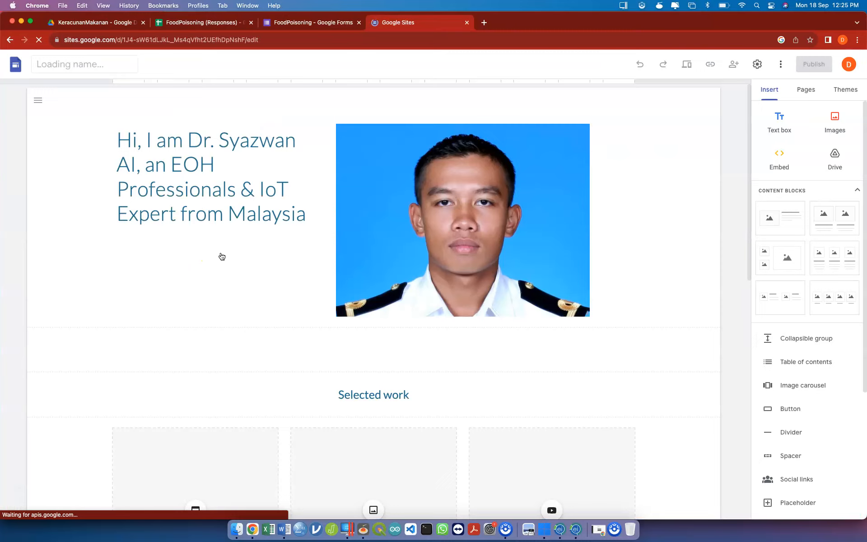
- Look through the site's page sections and the insertable elements, including Embed, for a place to add the form
scroll(221, 256, down, 8)
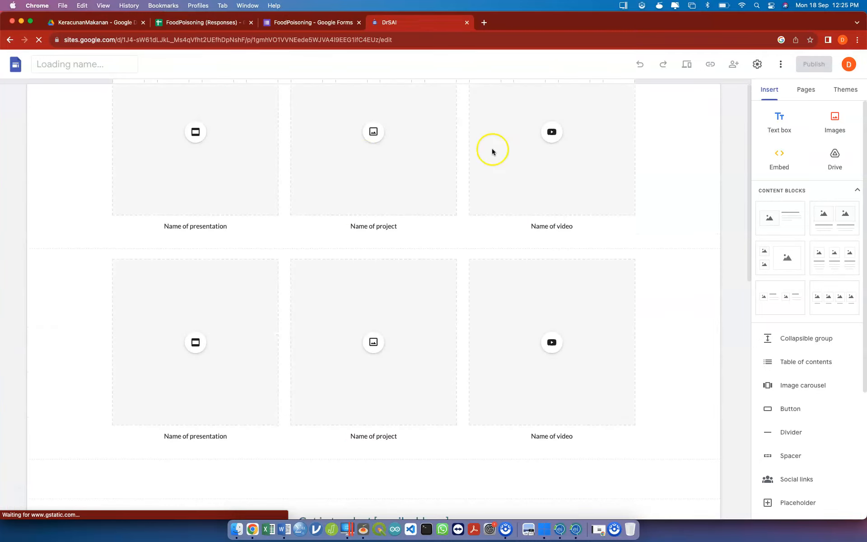
scroll(780, 151, up, 5)
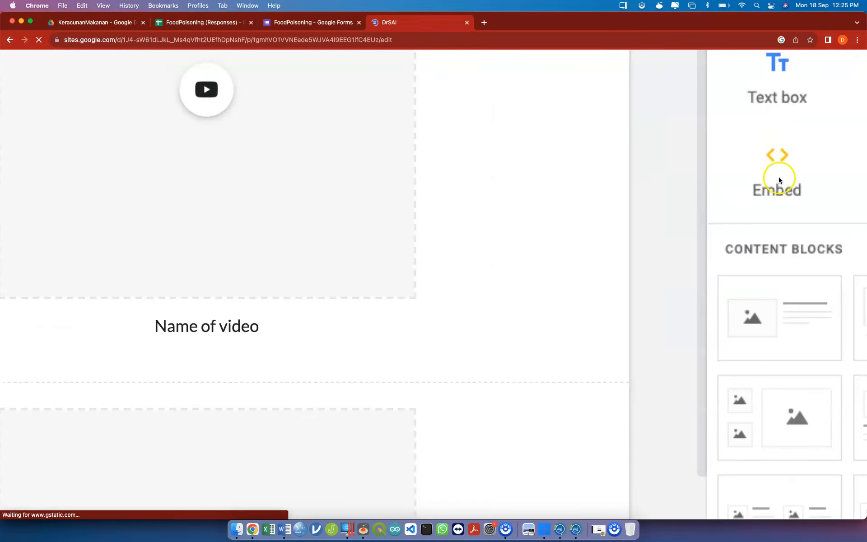
scroll(780, 180, down, 3)
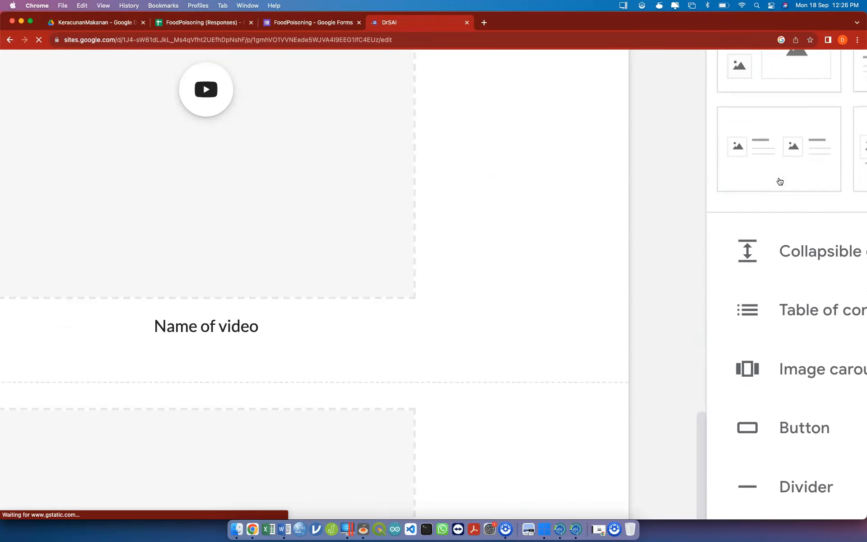
scroll(778, 180, down, 5)
click(594, 209)
scroll(595, 212, up, 5)
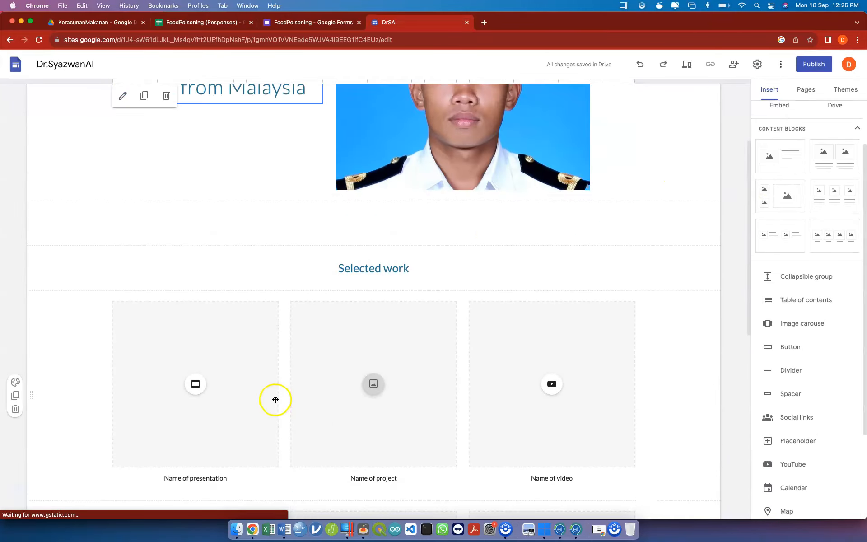
- Embed the FoodPoisoning form from its copied HTML code below the "Selected work" heading and enlarge it to the full content width
click(340, 267)
click(376, 274)
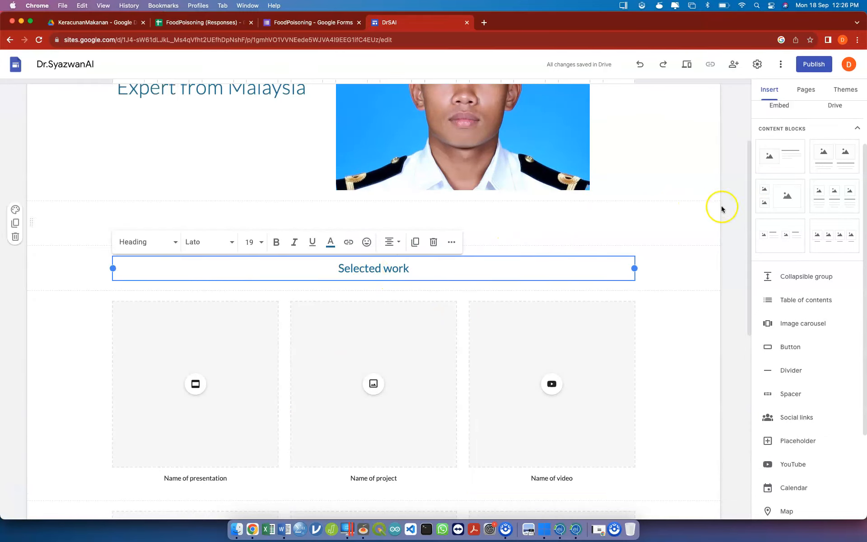
click(779, 109)
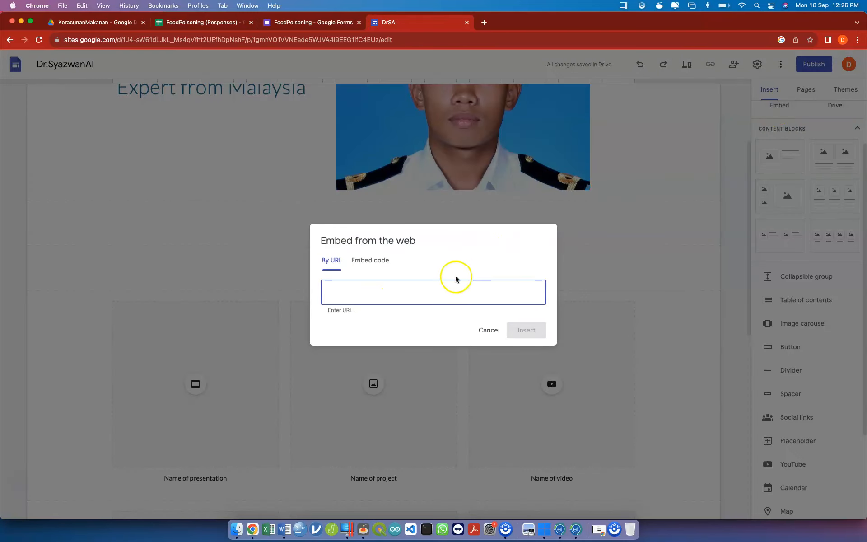
click(365, 246)
key(super+v)
click(532, 344)
click(530, 384)
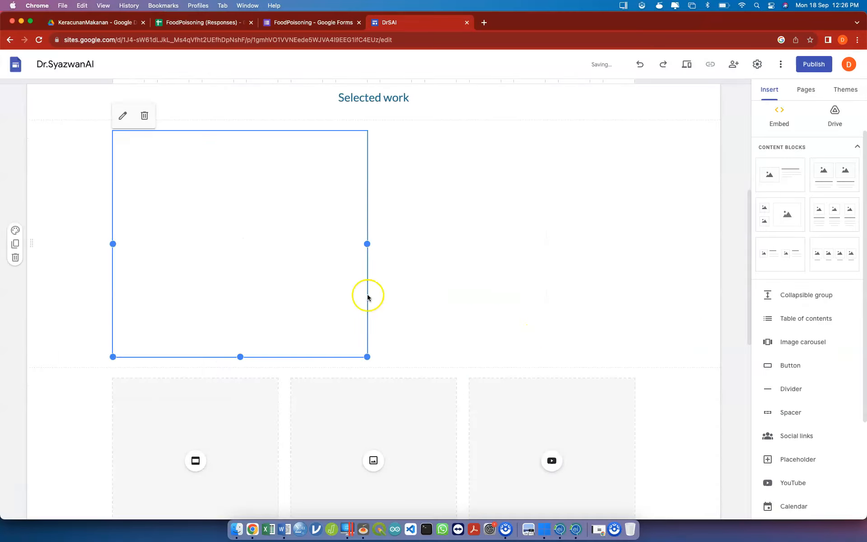
drag(368, 357, 637, 457)
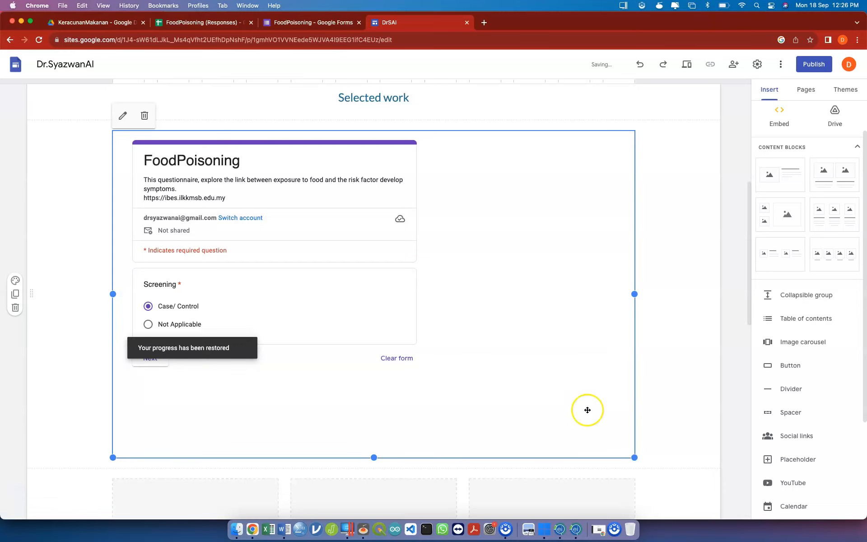
- Switch to the browser window with the IBES user blog and reload the page to check the "Borang Soal Selidik" entry
key(ctrl+Up)
click(381, 331)
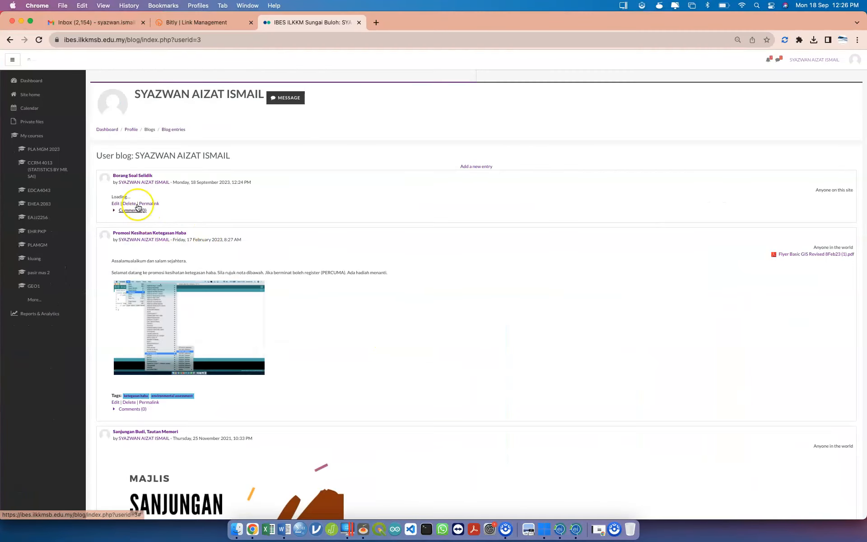
click(39, 41)
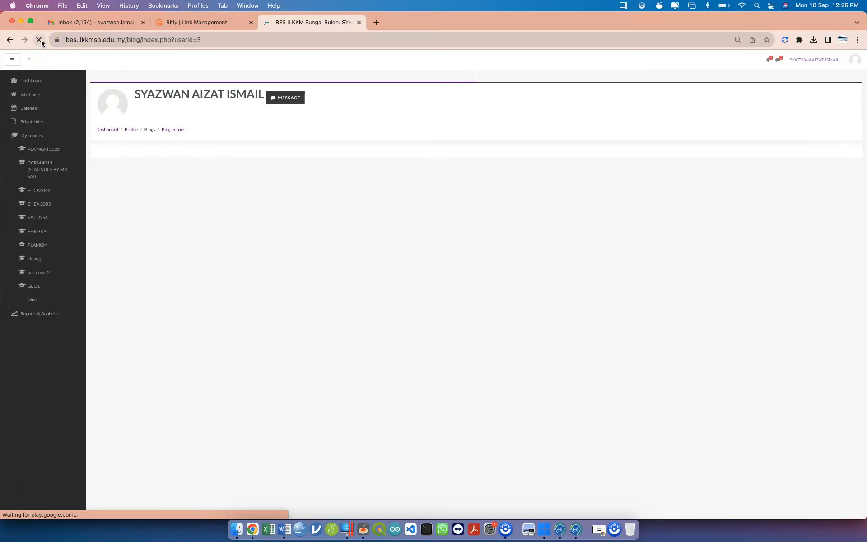